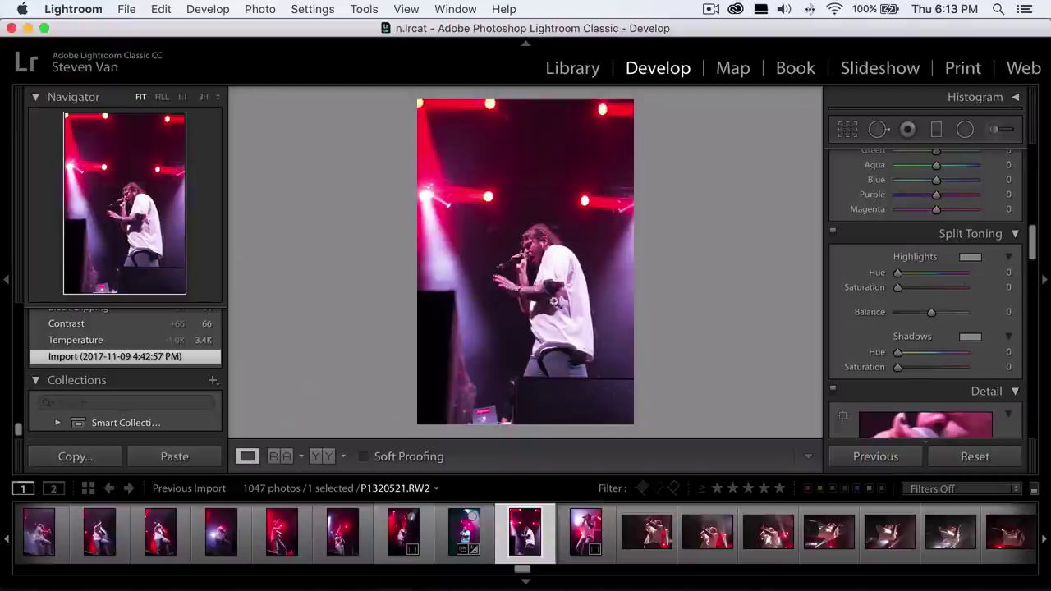
- Cool the concert photo by setting the white balance temperature to 3,390, and check the singer's face up close
{"action": "scroll", "coordinate": [862, 223], "scroll_direction": "up", "scroll_amount": 10}
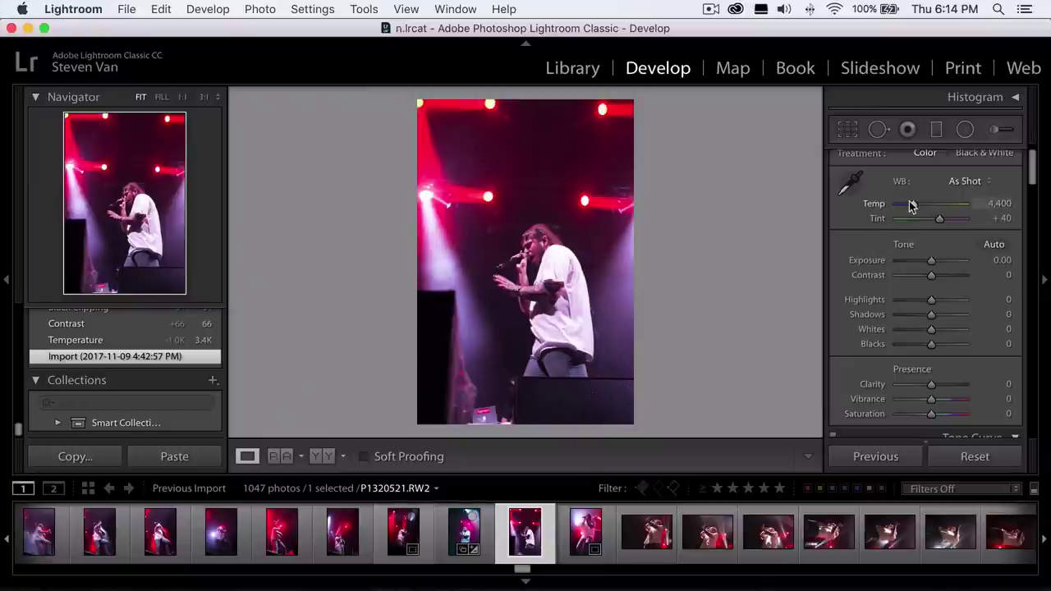
{"action": "left_click_drag", "start_coordinate": [911, 204], "coordinate": [910, 205]}
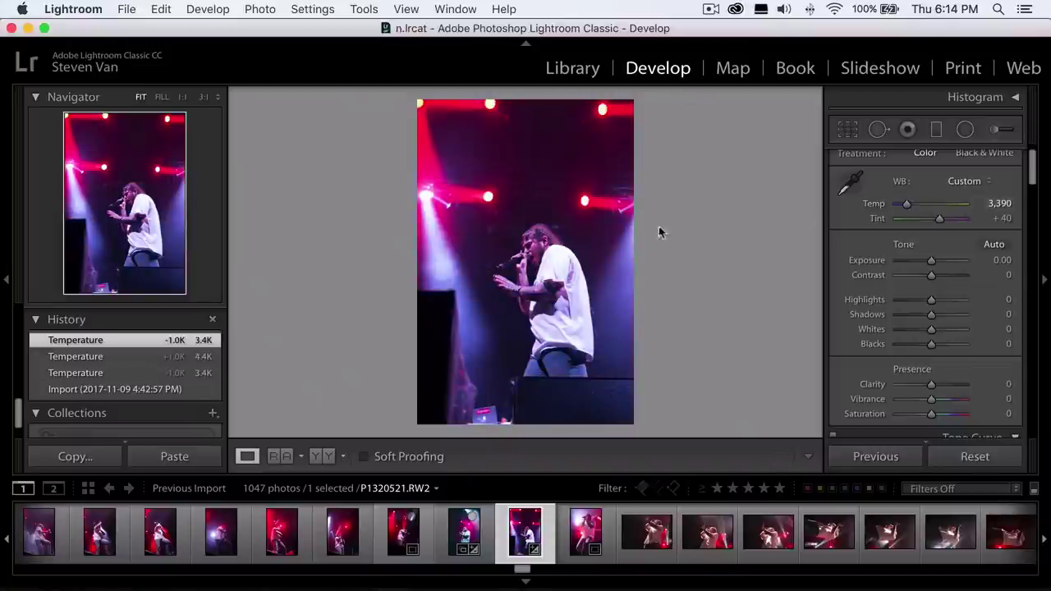
{"action": "left_click", "coordinate": [523, 247]}
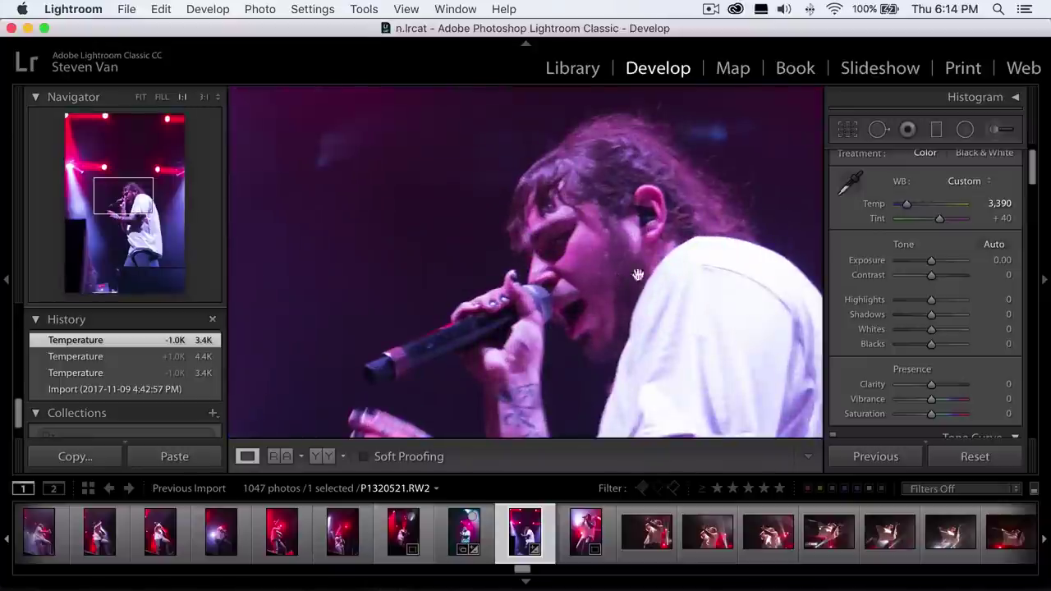
{"action": "left_click", "coordinate": [604, 268]}
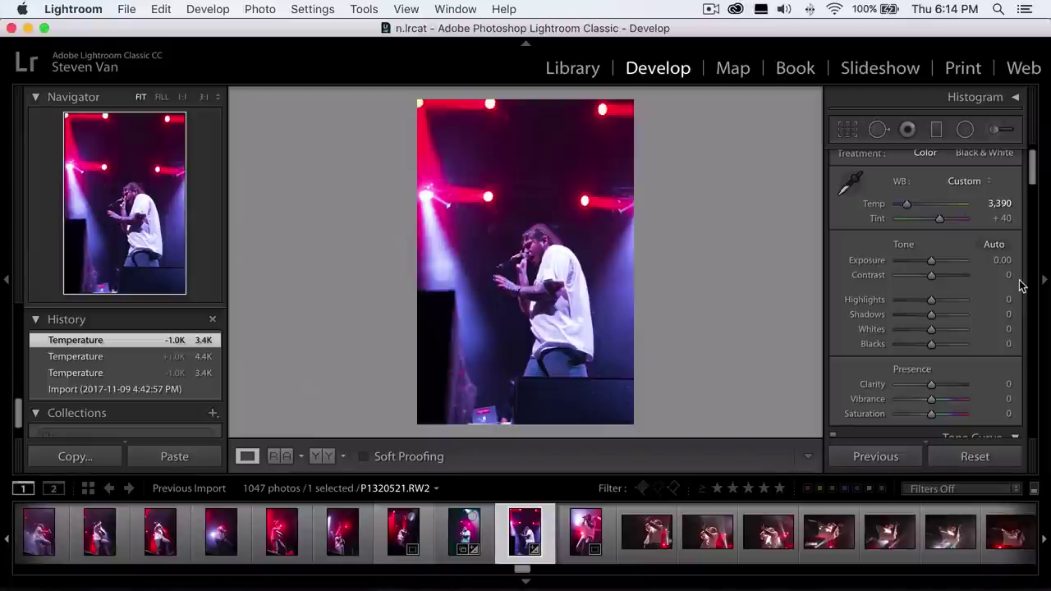
- Set the photo's contrast to +63 and its blacks to −48
{"action": "left_click", "coordinate": [952, 275]}
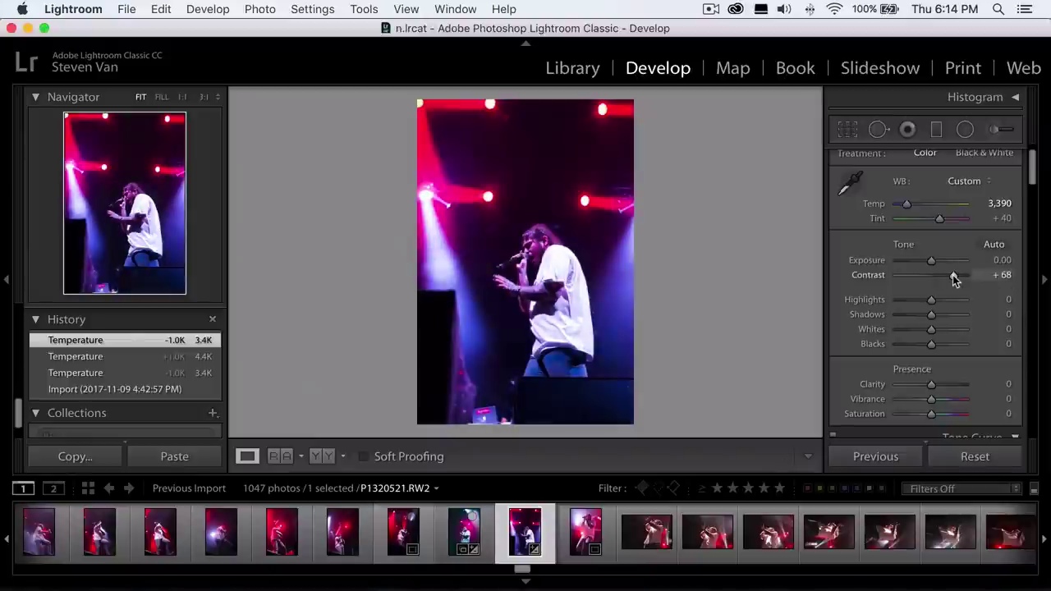
{"action": "left_click", "coordinate": [915, 344]}
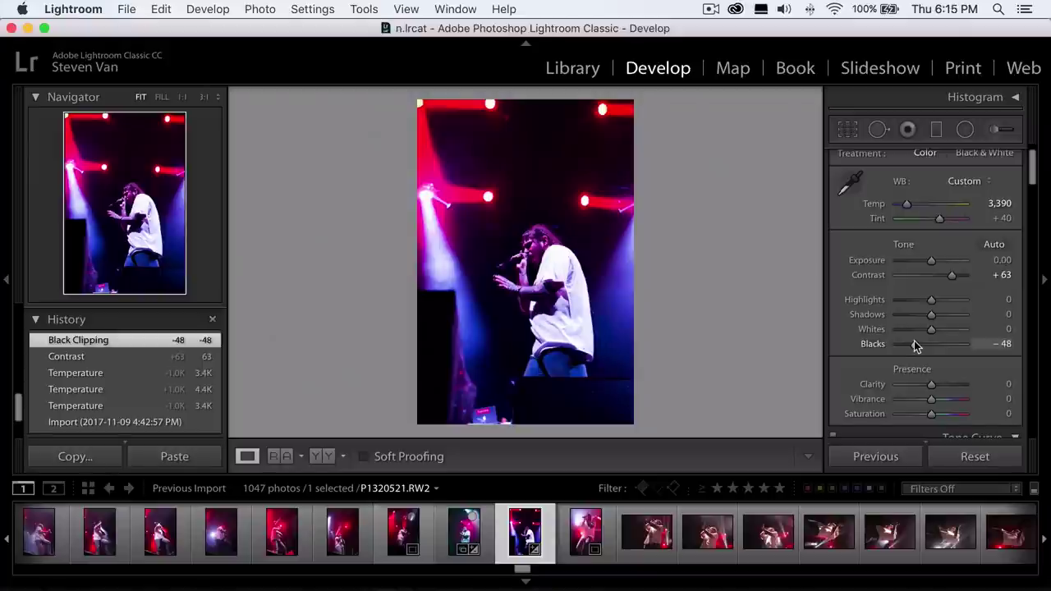
- Raise the shadows to +54 and inspect the singer's face and shirt up close
{"action": "left_click_drag", "start_coordinate": [937, 317], "coordinate": [931, 313]}
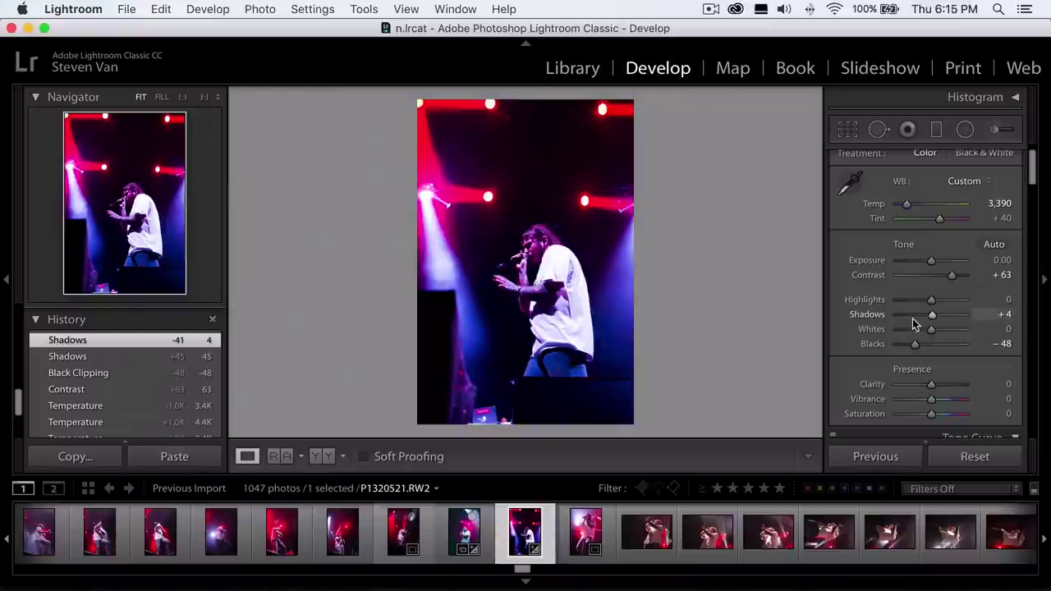
{"action": "left_click_drag", "start_coordinate": [945, 319], "coordinate": [949, 320]}
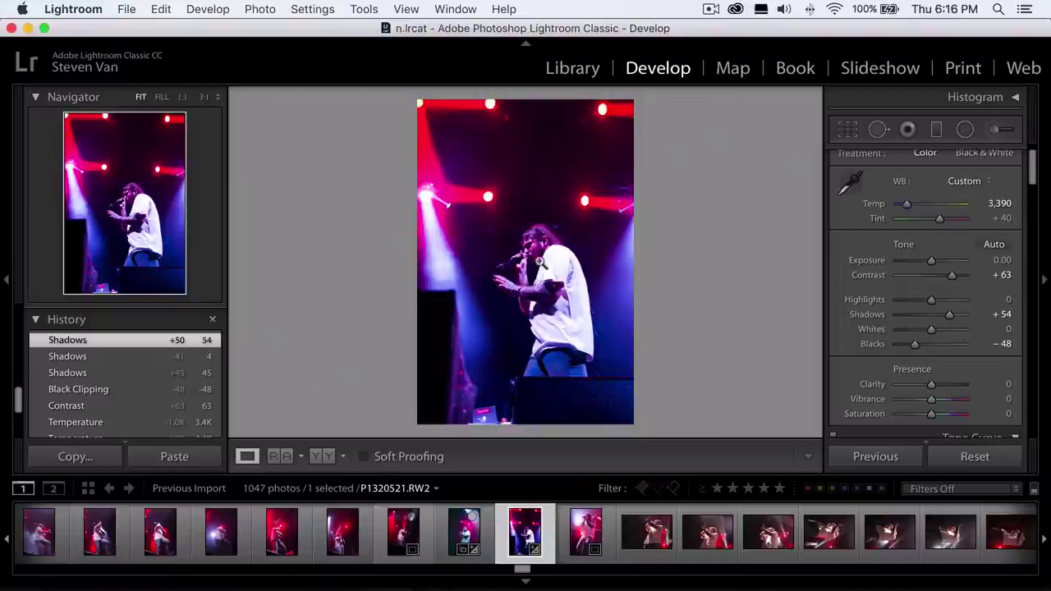
{"action": "left_click", "coordinate": [550, 277]}
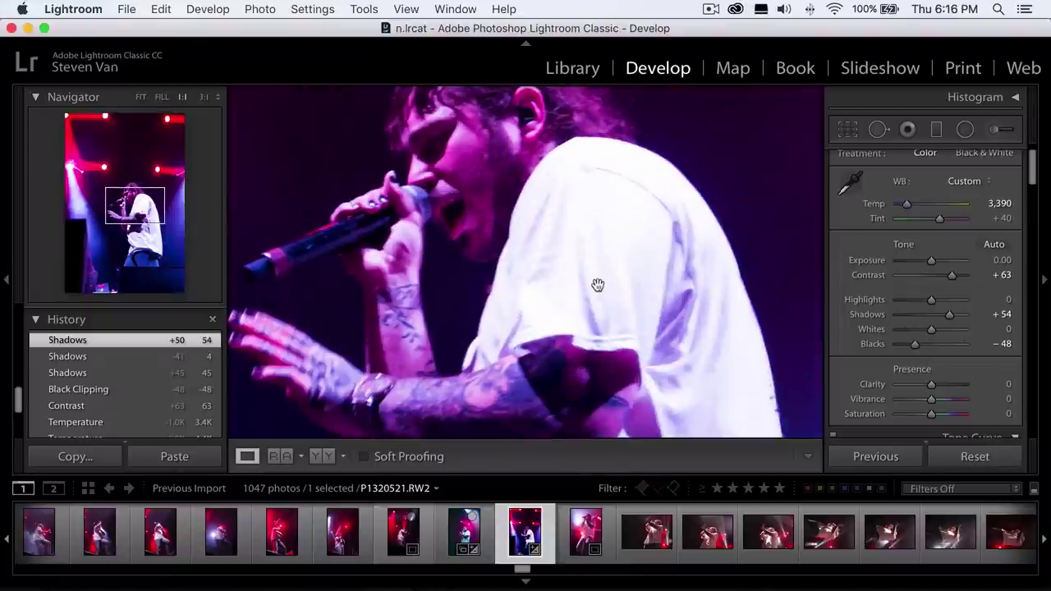
{"action": "left_click", "coordinate": [597, 287]}
- Lower the highlights to −18 and the vibrance to −40
{"action": "mouse_move", "coordinate": [944, 301]}
{"action": "left_mouse_down"}
{"action": "mouse_move", "coordinate": [984, 300]}
{"action": "mouse_move", "coordinate": [925, 300]}
{"action": "left_mouse_up"}
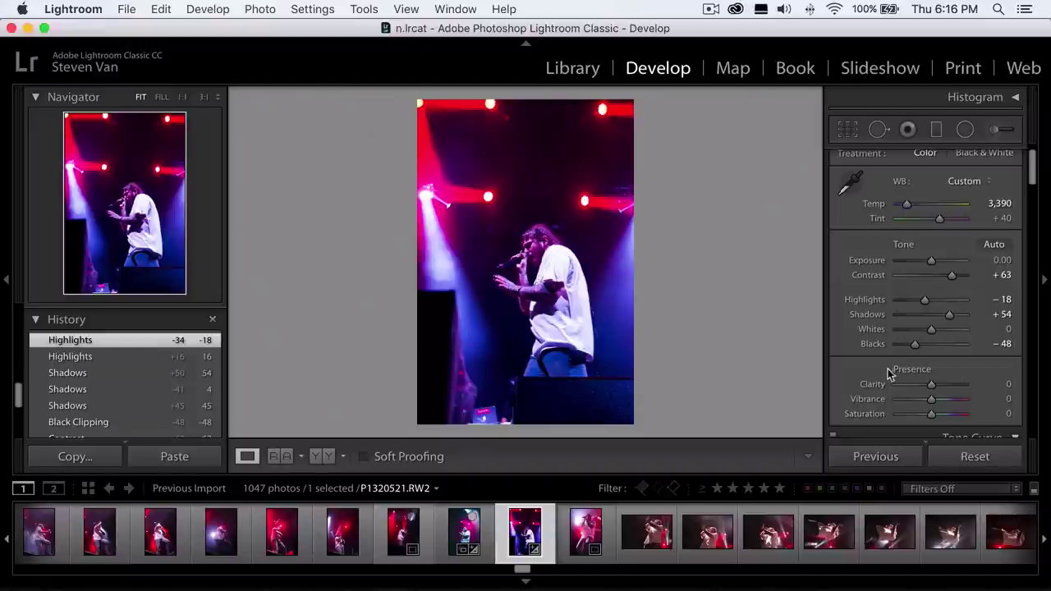
{"action": "left_click", "coordinate": [909, 400]}
{"action": "left_click_drag", "start_coordinate": [910, 401], "coordinate": [918, 399]}
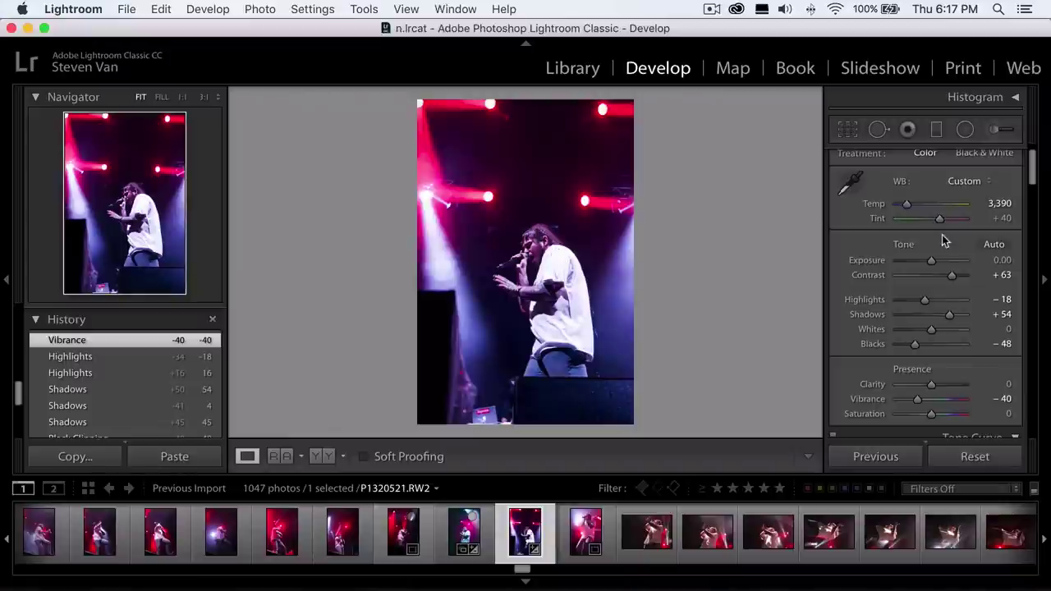
- Lift the black point of the RGB tone curve slightly for faded blacks, and add a midtone point pulled back down to the centre
{"action": "scroll", "coordinate": [903, 279], "scroll_direction": "down", "scroll_amount": 5}
{"action": "scroll", "coordinate": [852, 361], "scroll_direction": "down", "scroll_amount": 2}
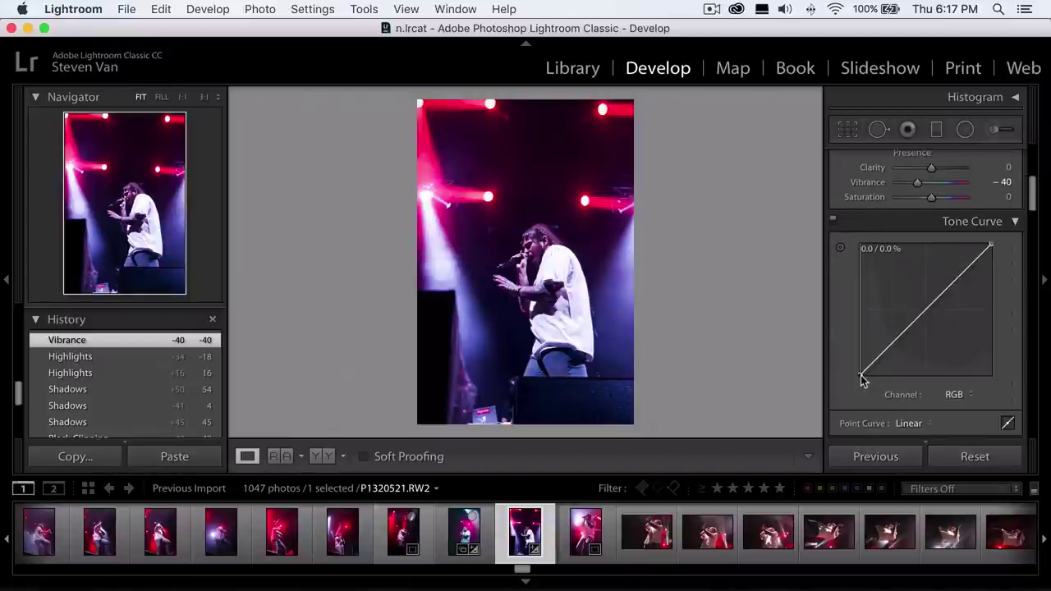
{"action": "left_click_drag", "start_coordinate": [860, 375], "coordinate": [861, 361]}
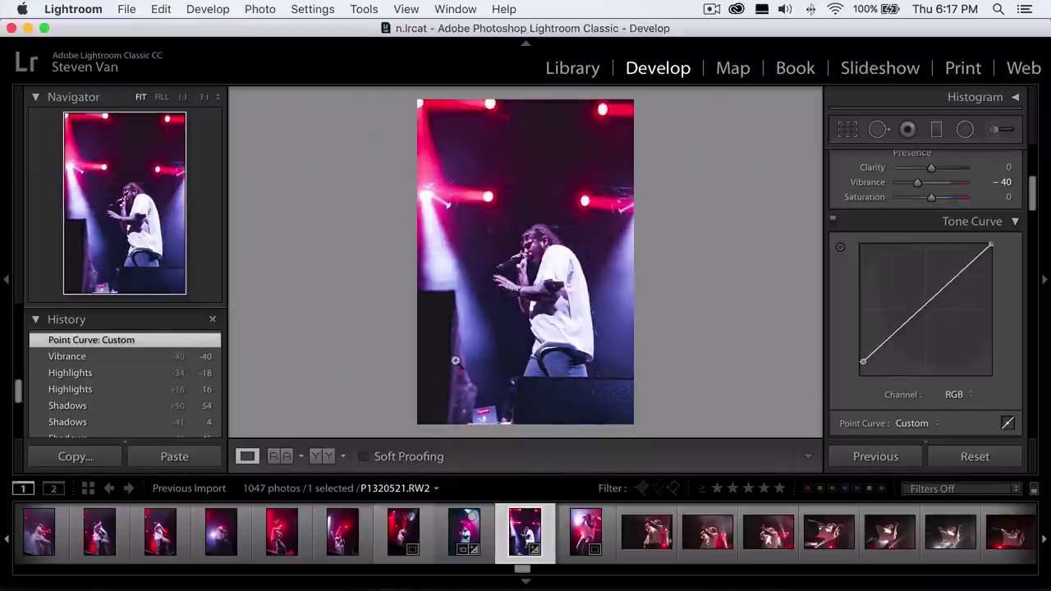
{"action": "left_click_drag", "start_coordinate": [925, 304], "coordinate": [925, 311]}
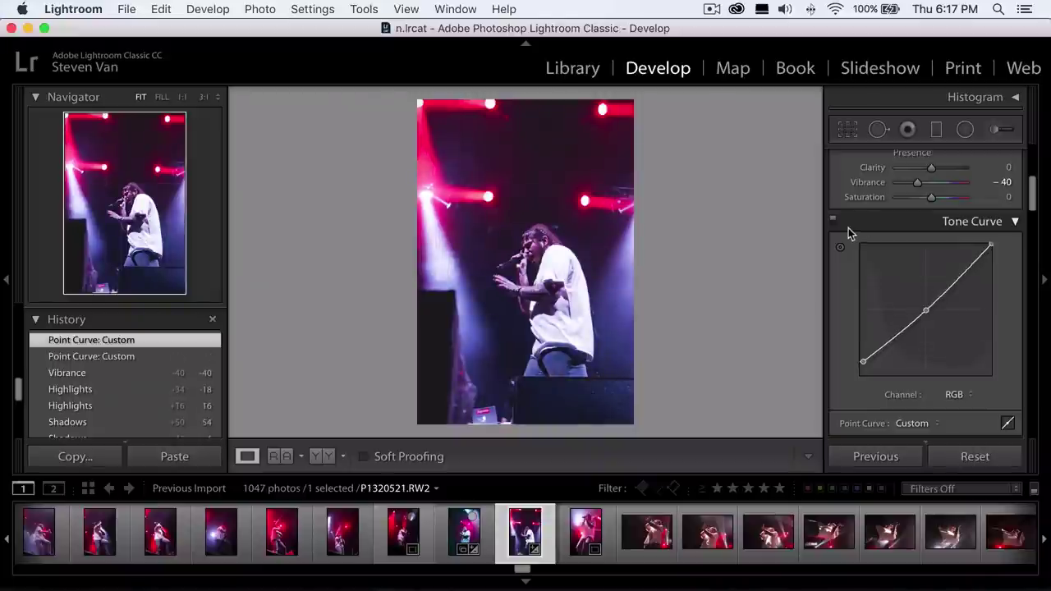
- Add an upper point to the tone curve between midtones and highlights, and lower the midtone point to about 43%
{"action": "scroll", "coordinate": [847, 228], "scroll_direction": "up", "scroll_amount": 3}
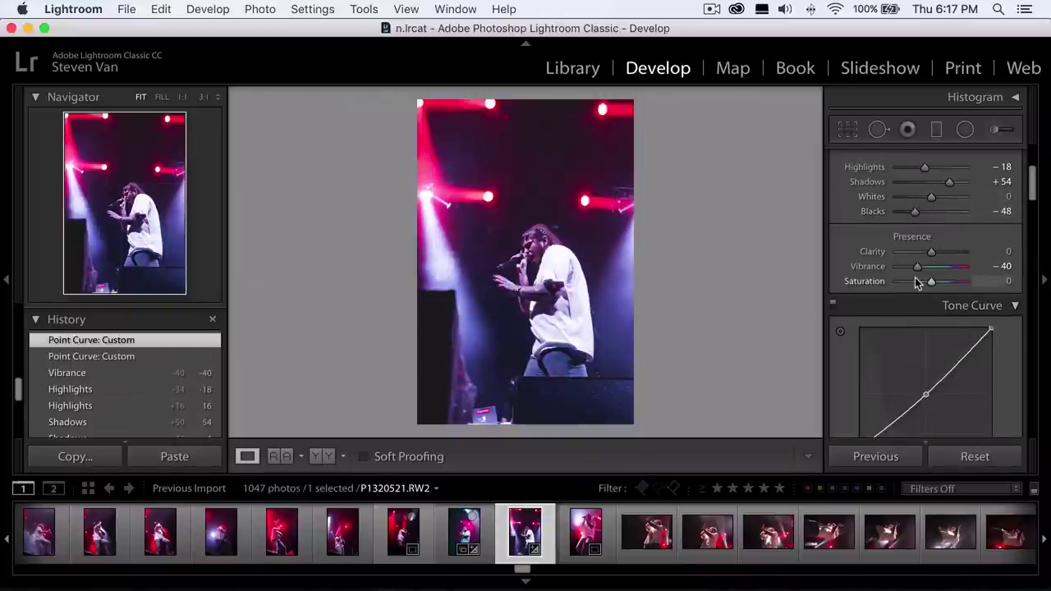
{"action": "scroll", "coordinate": [862, 275], "scroll_direction": "down", "scroll_amount": 1}
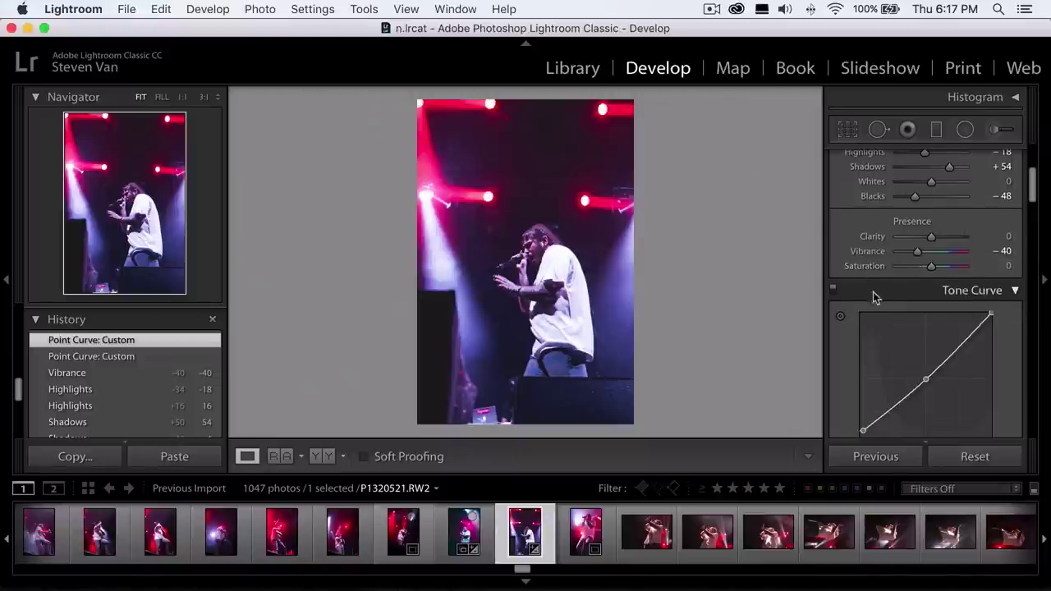
{"action": "mouse_move", "coordinate": [951, 358]}
{"action": "left_mouse_down"}
{"action": "mouse_move", "coordinate": [949, 344]}
{"action": "mouse_move", "coordinate": [960, 350]}
{"action": "left_mouse_up"}
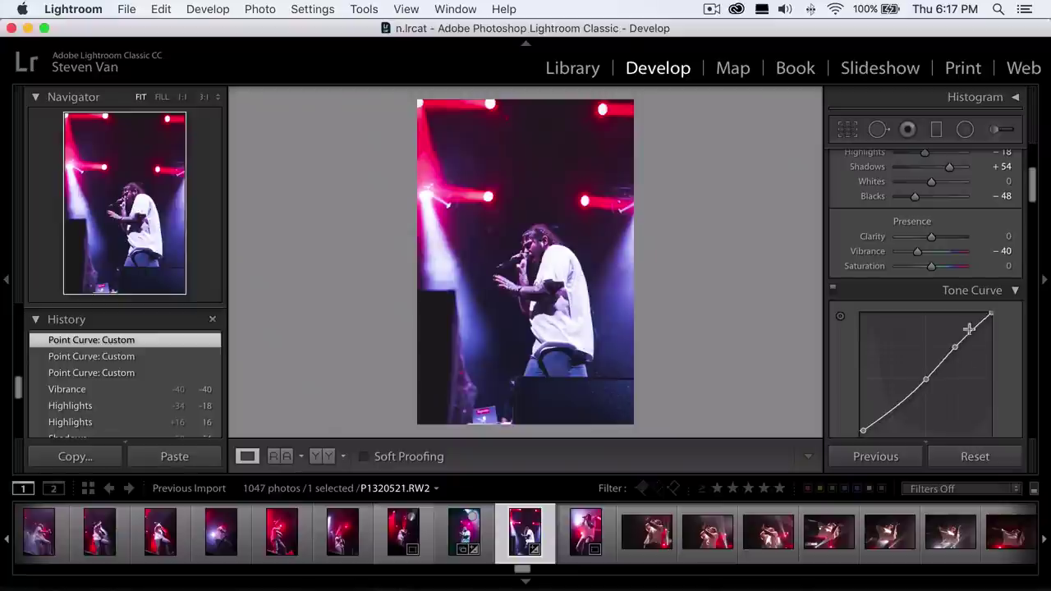
{"action": "left_click_drag", "start_coordinate": [925, 379], "coordinate": [926, 390]}
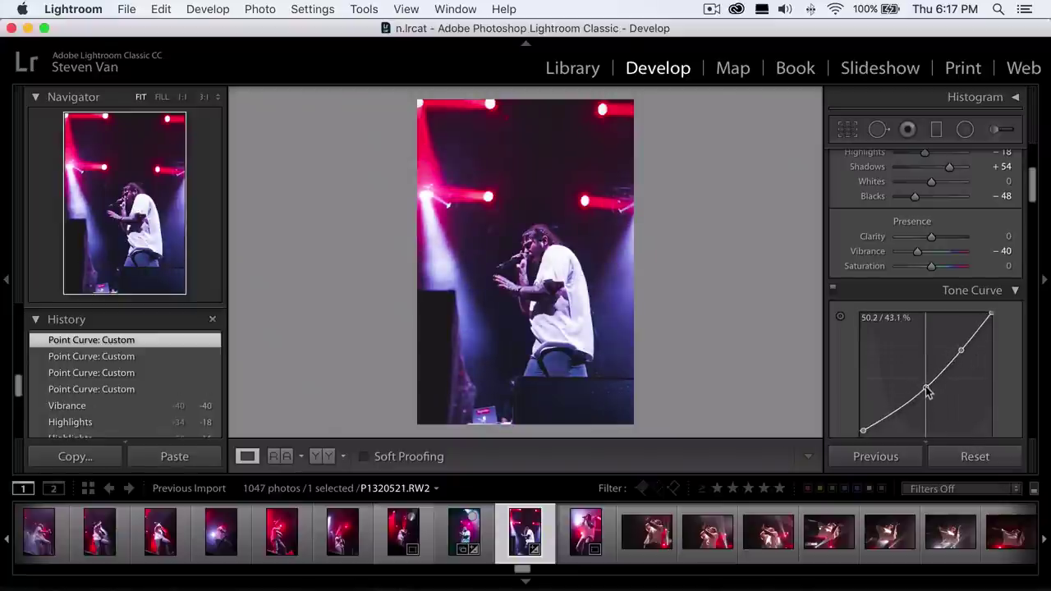
- Set the photo's clarity to +4
{"action": "scroll", "coordinate": [902, 255], "scroll_direction": "up", "scroll_amount": 1}
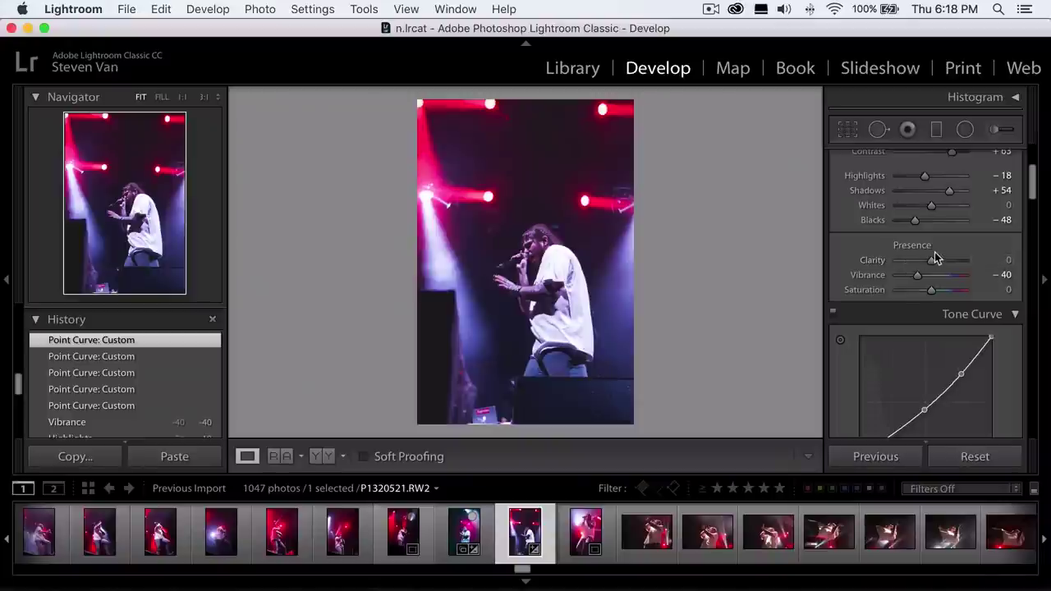
{"action": "left_click_drag", "start_coordinate": [935, 258], "coordinate": [936, 260]}
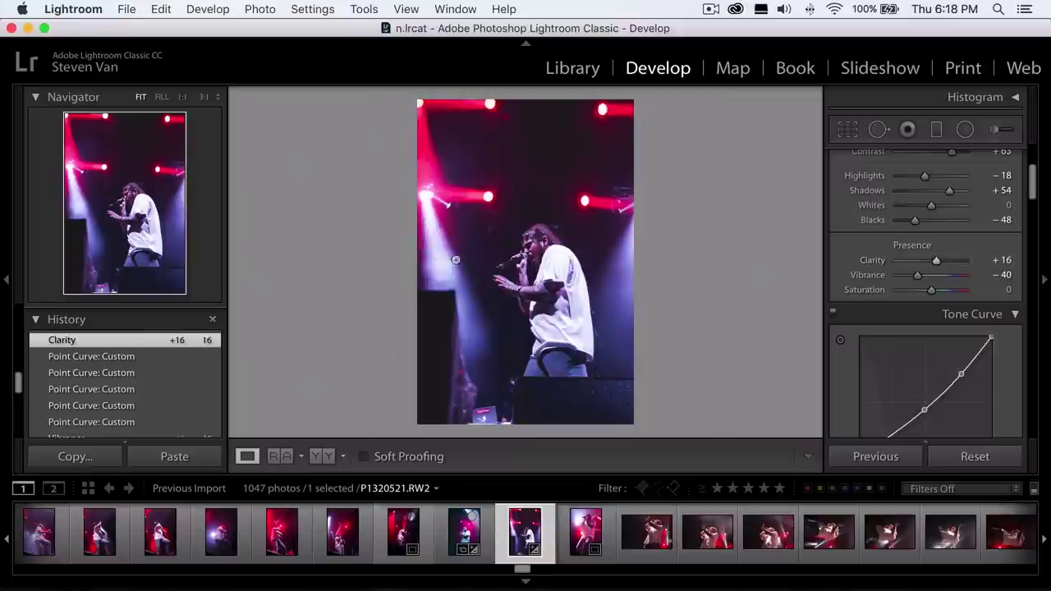
{"action": "left_click", "coordinate": [994, 260]}
{"action": "type", "text": "0"}
{"action": "key", "text": "Return"}
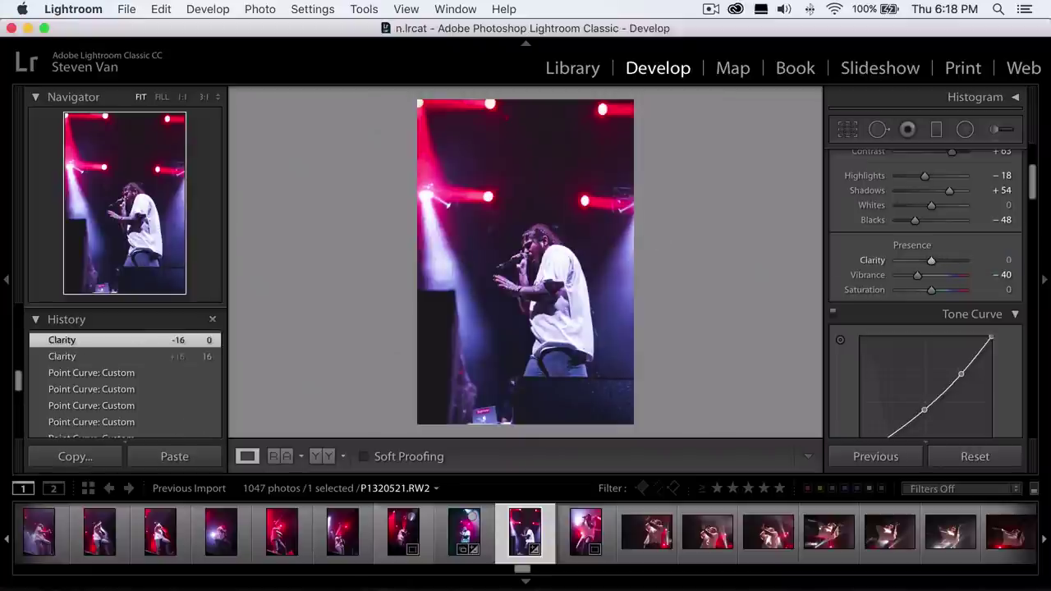
{"action": "left_click_drag", "start_coordinate": [935, 261], "coordinate": [937, 261]}
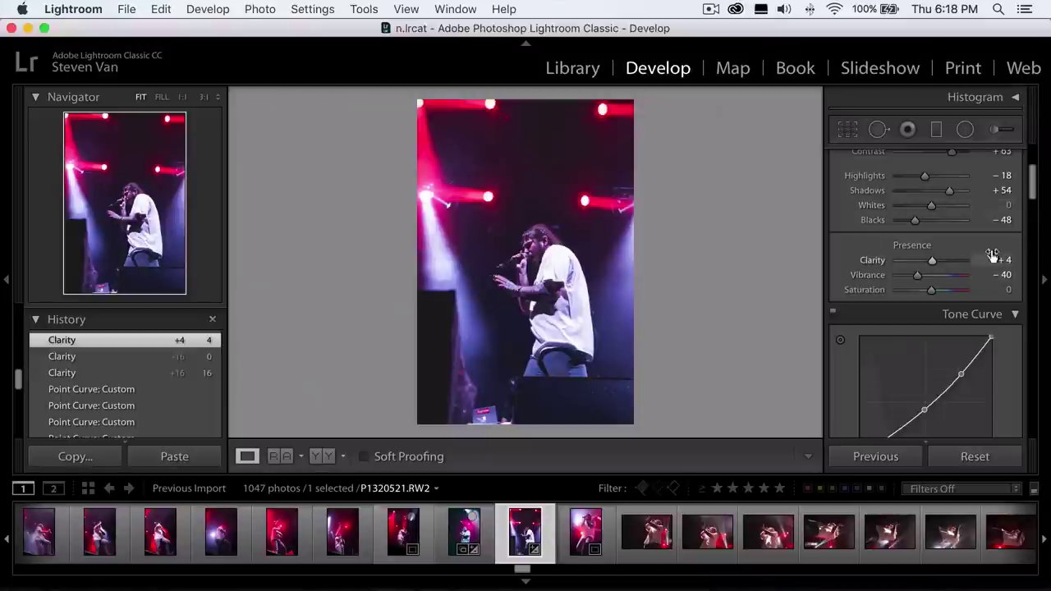
- Shift the red hue in the HSL adjustments to −100 to turn the stage lights pink
{"action": "scroll", "coordinate": [962, 254], "scroll_direction": "down", "scroll_amount": 3}
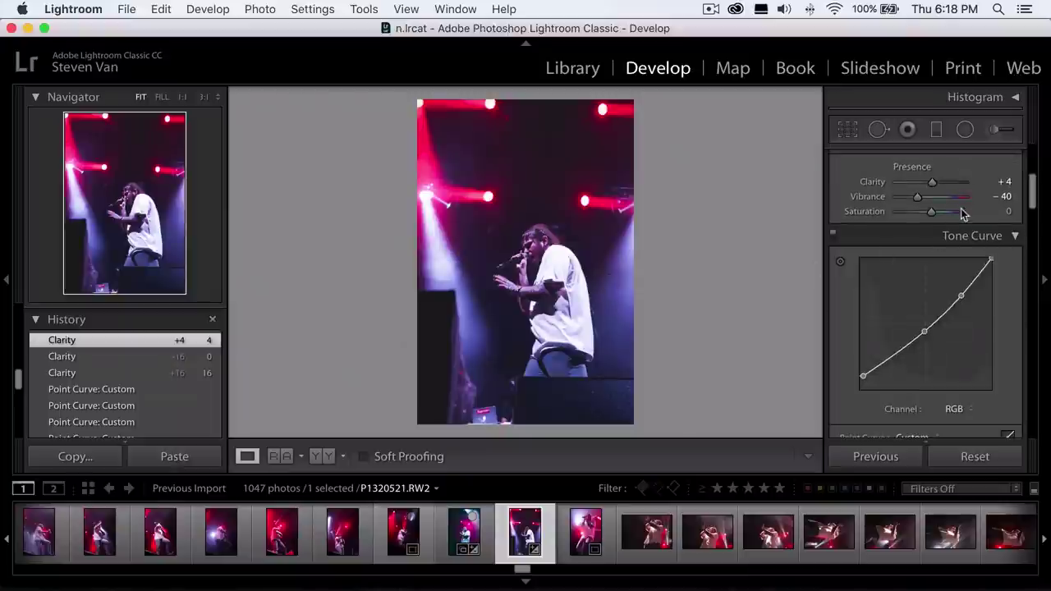
{"action": "scroll", "coordinate": [962, 213], "scroll_direction": "down", "scroll_amount": 7}
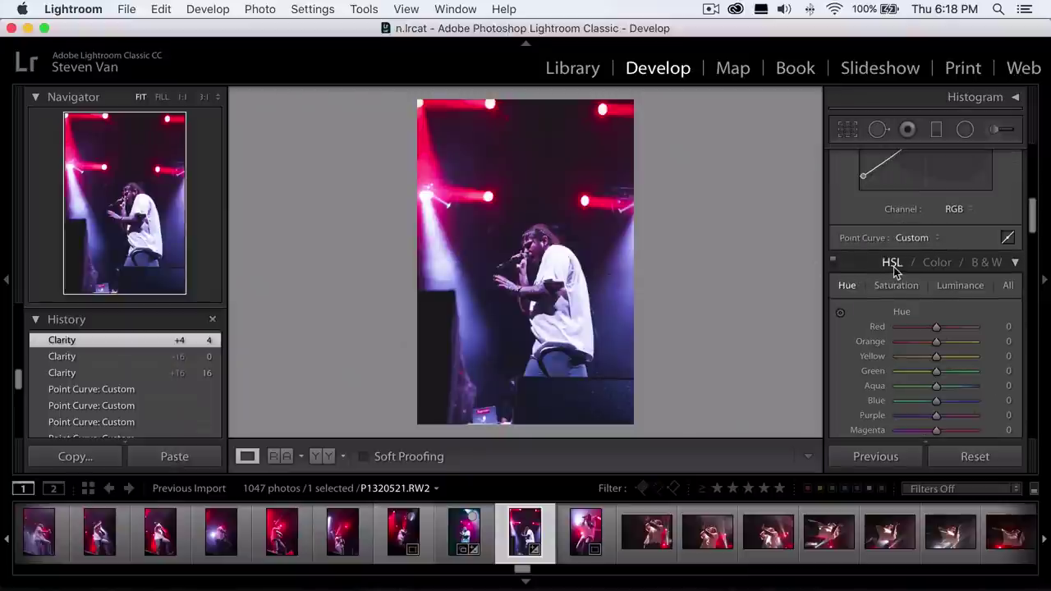
{"action": "scroll", "coordinate": [862, 283], "scroll_direction": "down", "scroll_amount": 1}
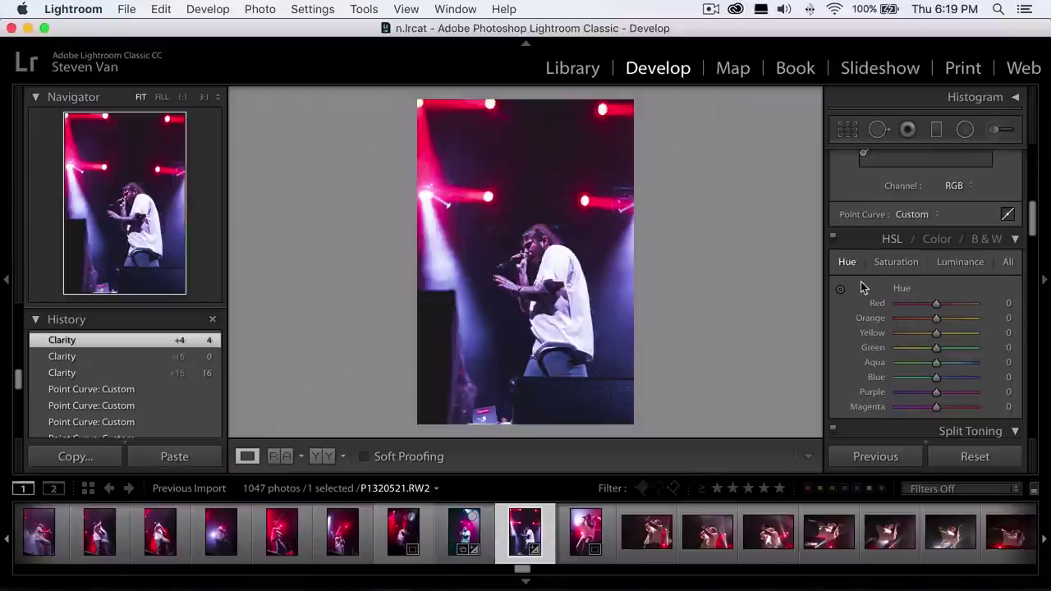
{"action": "scroll", "coordinate": [860, 287], "scroll_direction": "down", "scroll_amount": 1}
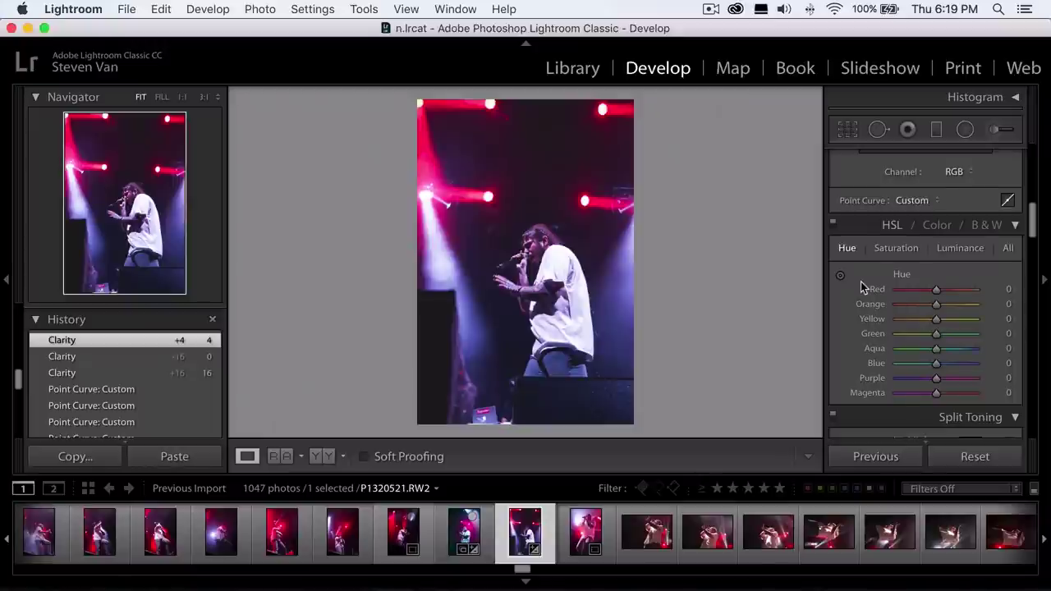
{"action": "left_click", "coordinate": [840, 275]}
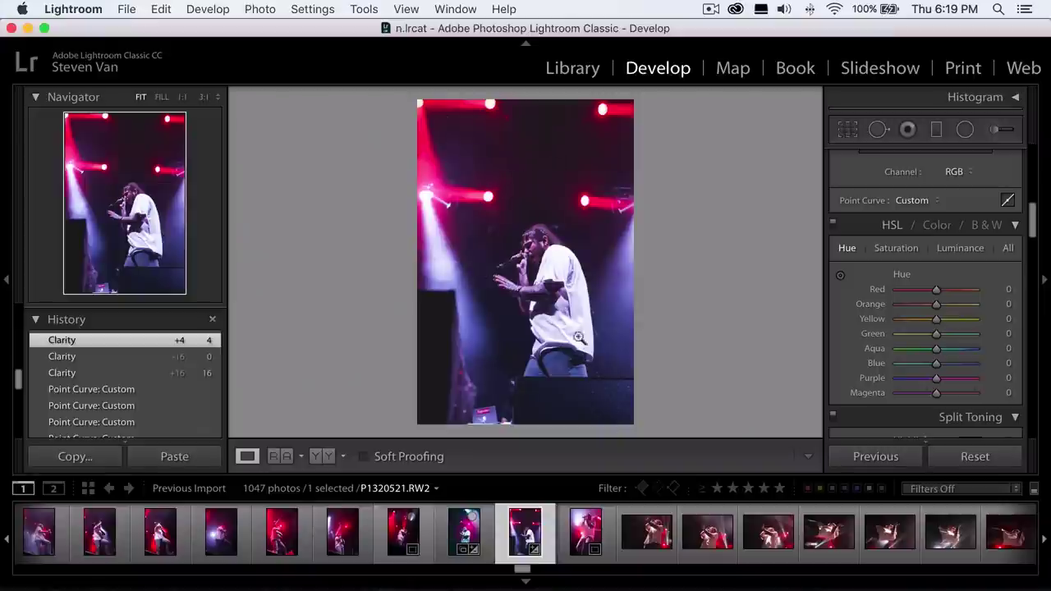
{"action": "left_click_drag", "start_coordinate": [898, 298], "coordinate": [485, 198]}
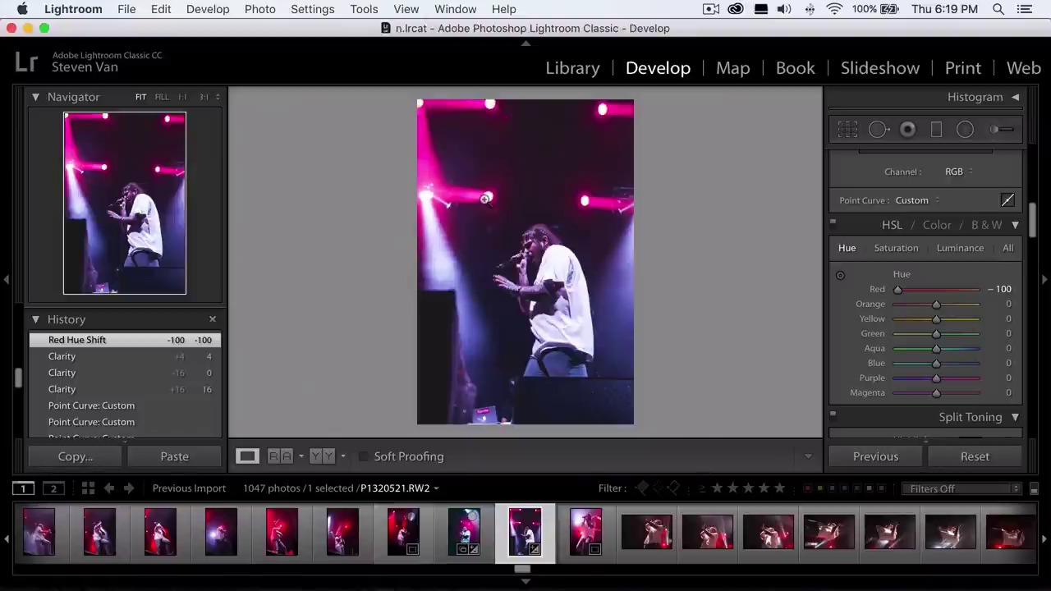
- Shift the purple hue to −82 and the magenta hue to −100
{"action": "left_click", "coordinate": [915, 379]}
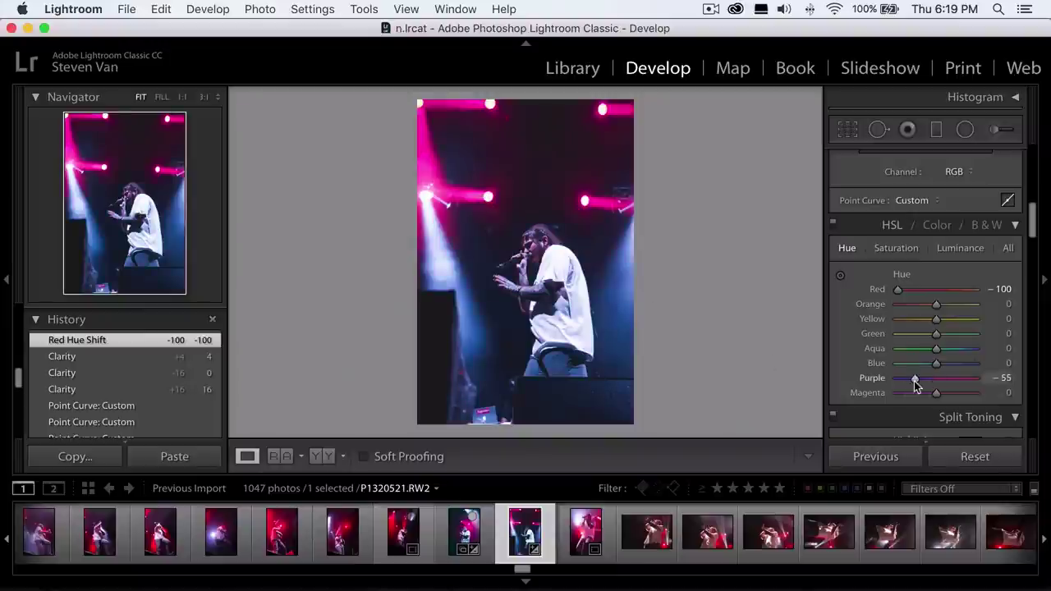
{"action": "mouse_move", "coordinate": [914, 384]}
{"action": "left_mouse_down"}
{"action": "mouse_move", "coordinate": [897, 393]}
{"action": "mouse_move", "coordinate": [924, 392]}
{"action": "mouse_move", "coordinate": [897, 392]}
{"action": "left_mouse_up"}
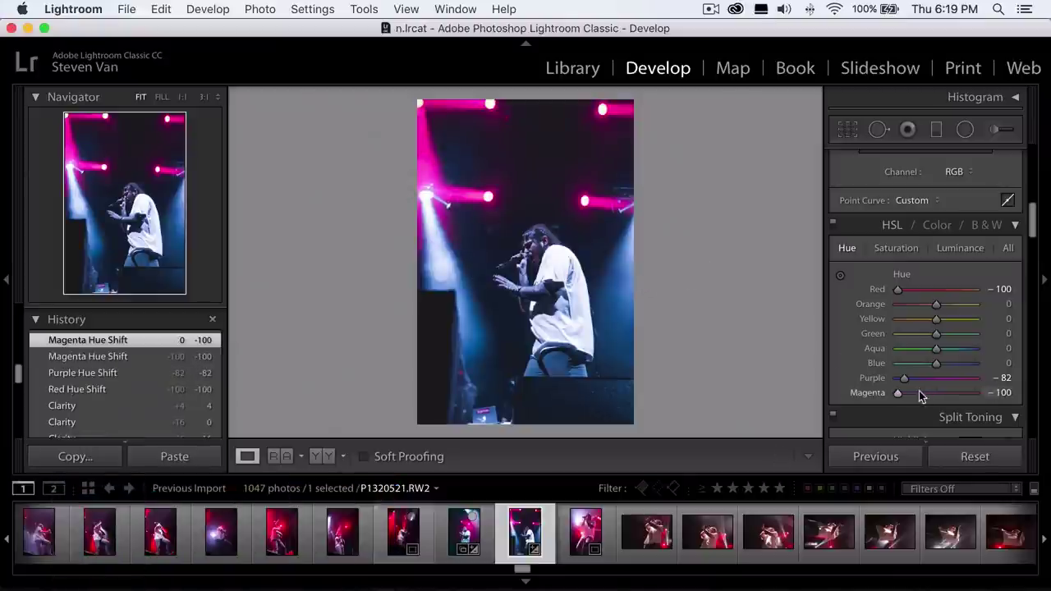
{"action": "left_click", "coordinate": [918, 392]}
{"action": "left_click_drag", "start_coordinate": [918, 392], "coordinate": [897, 392]}
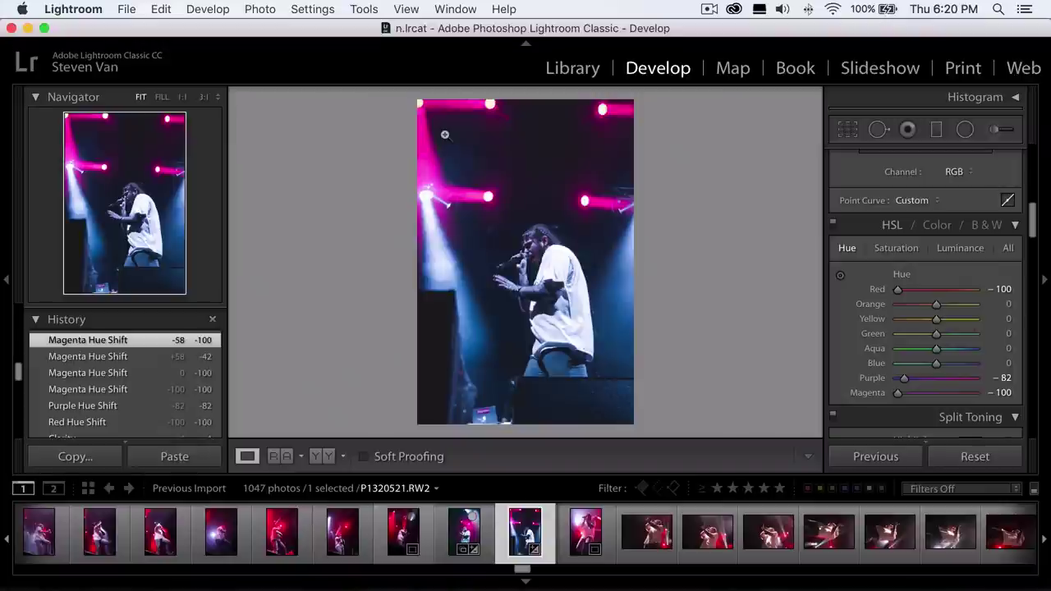
- Compare the edited photo with its original version, and set the purple hue to −100
{"action": "key", "text": "backslash"}
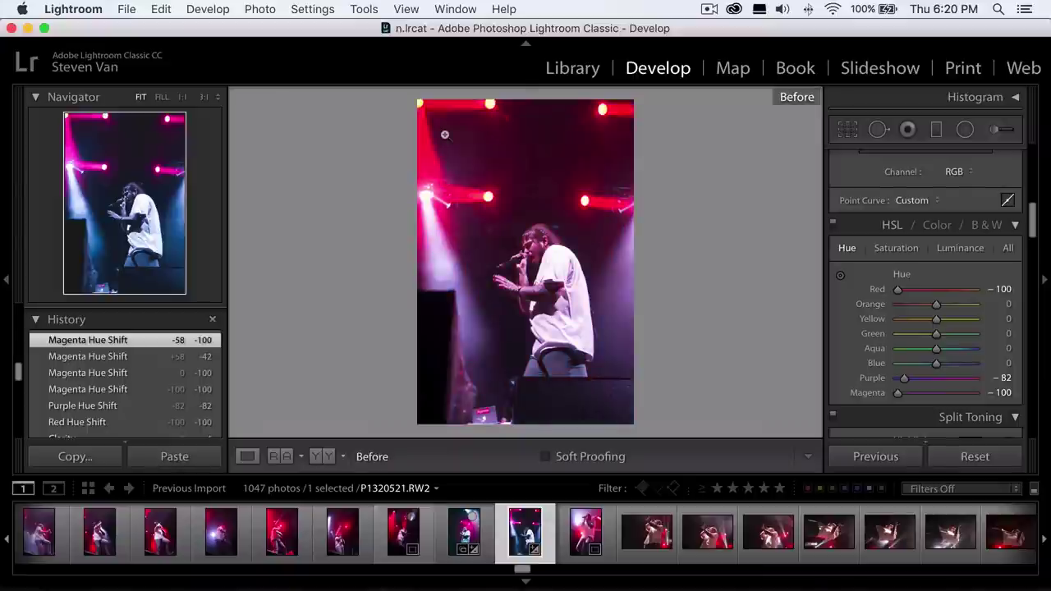
{"action": "key", "text": "backslash"}
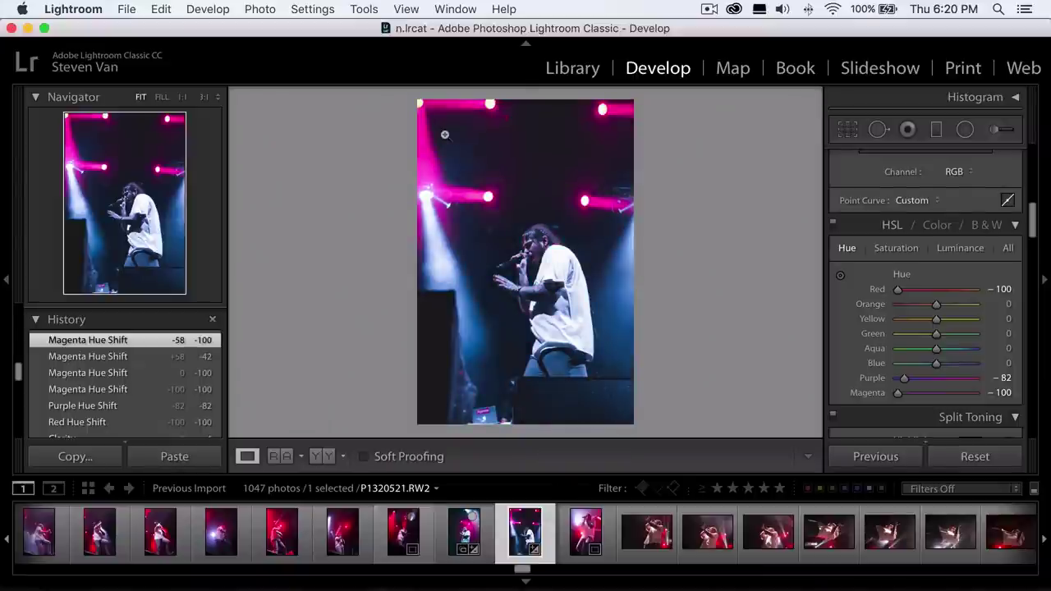
{"action": "scroll", "coordinate": [846, 303], "scroll_direction": "down", "scroll_amount": 1}
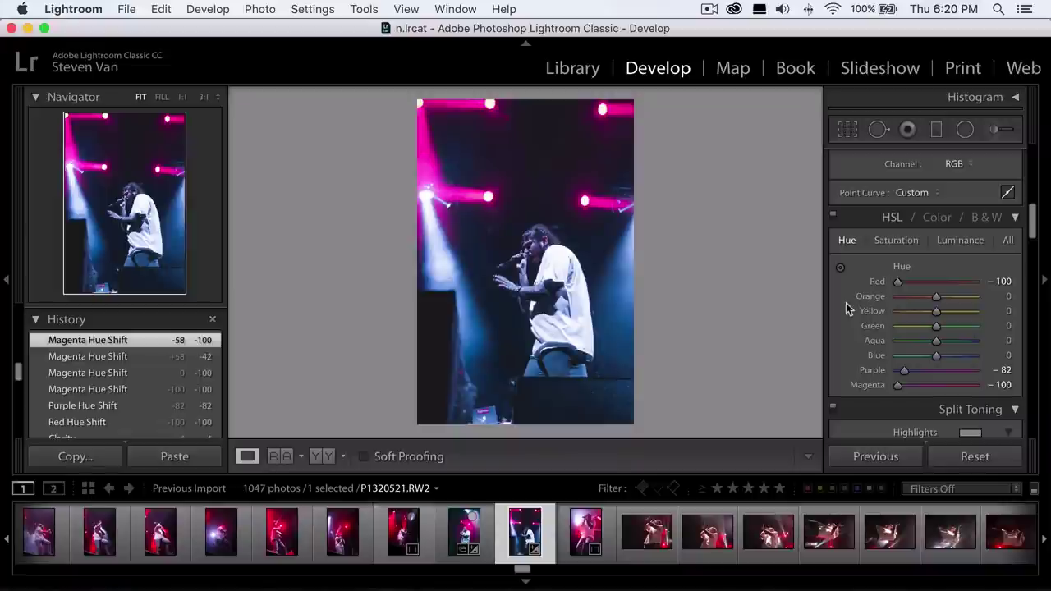
{"action": "mouse_move", "coordinate": [904, 370]}
{"action": "left_mouse_down"}
{"action": "mouse_move", "coordinate": [930, 372]}
{"action": "mouse_move", "coordinate": [897, 370]}
{"action": "left_mouse_up"}
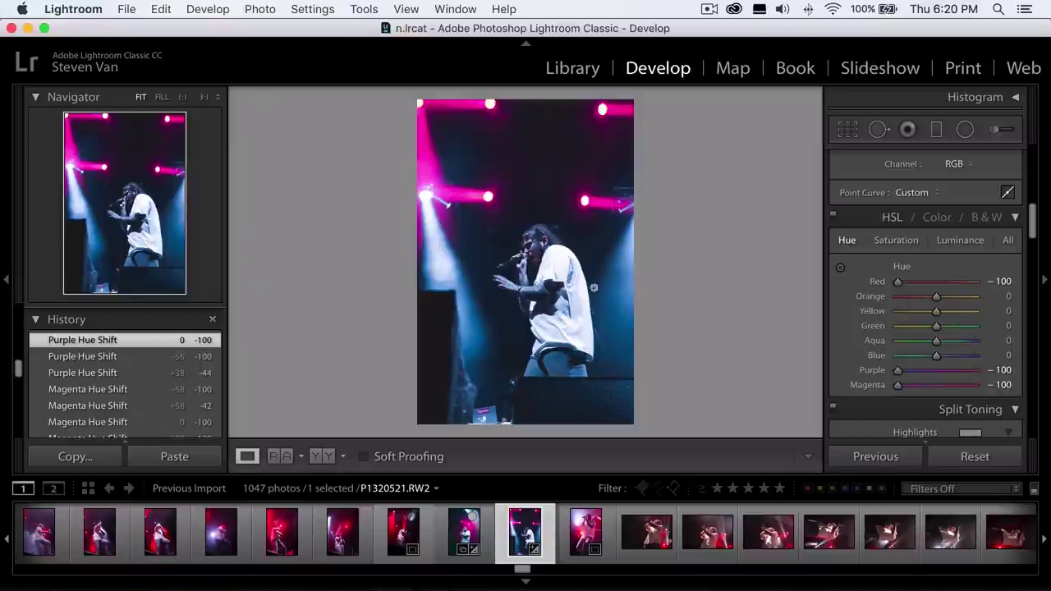
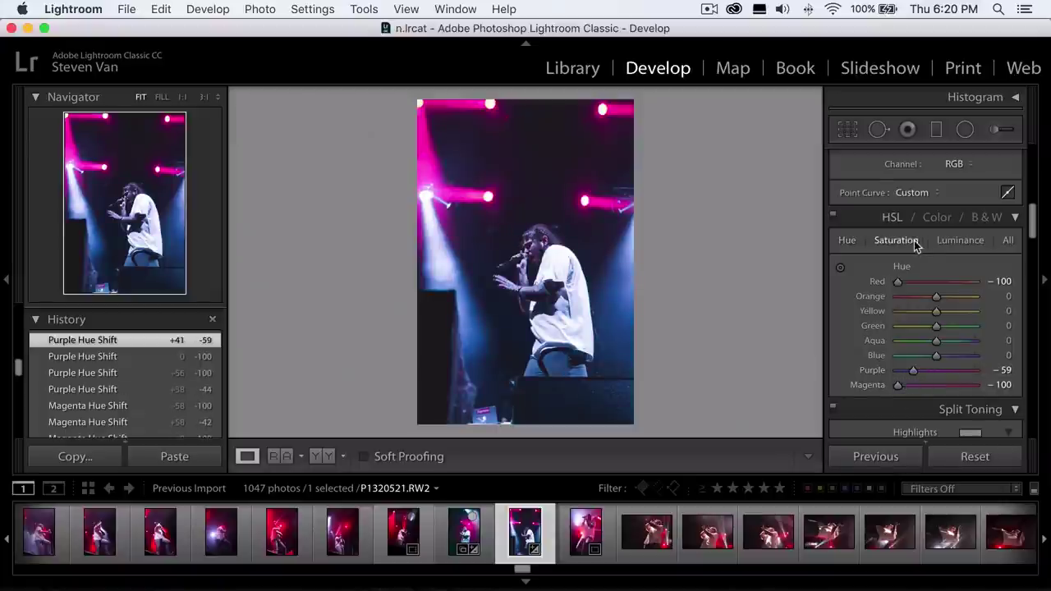
- Set the HSL saturation to +100 for red, +97 for aqua, +55 for blue, and −9 for purple and magenta
{"action": "left_click", "coordinate": [894, 239]}
{"action": "left_click_drag", "start_coordinate": [953, 279], "coordinate": [1033, 288]}
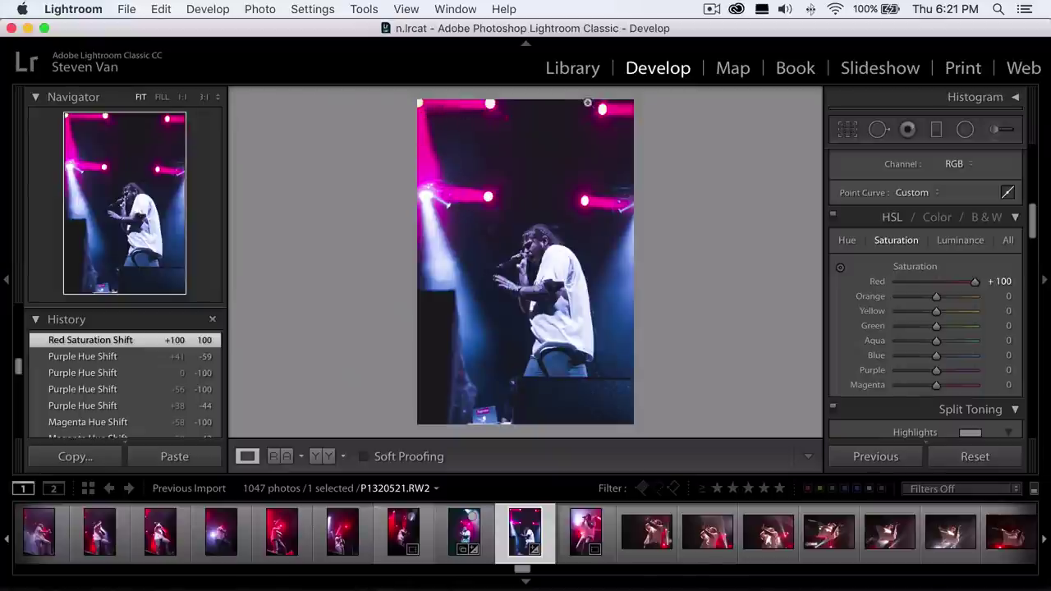
{"action": "left_click", "coordinate": [970, 370]}
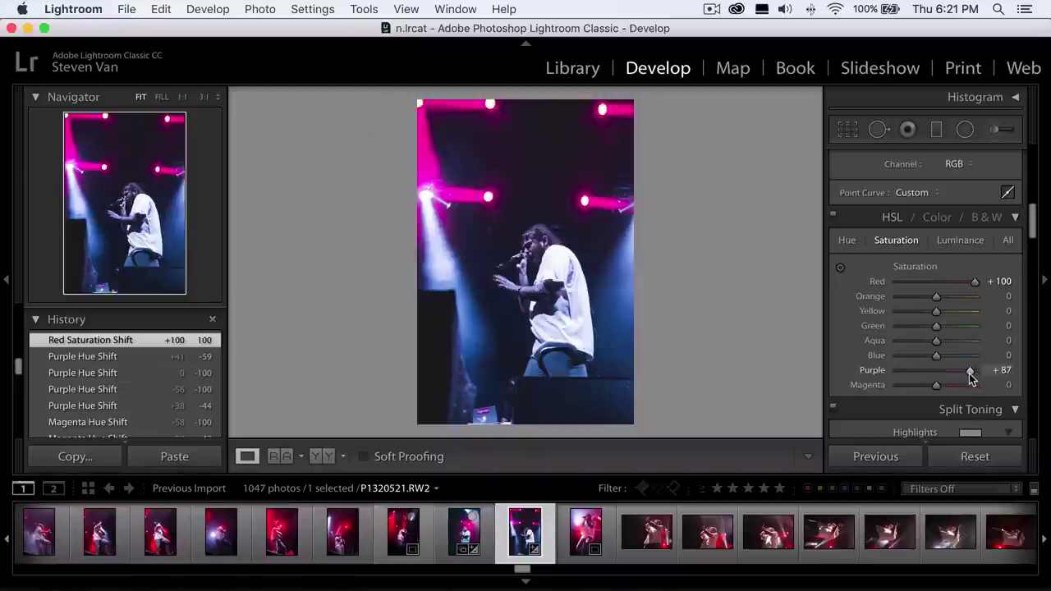
{"action": "left_click_drag", "start_coordinate": [970, 371], "coordinate": [973, 342]}
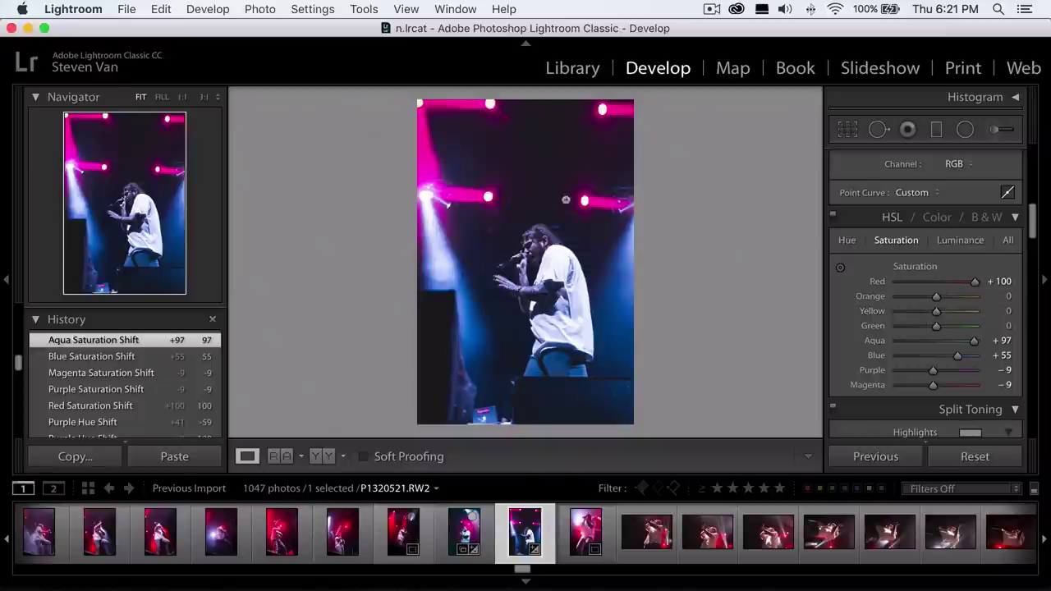
- Raise the purple luminance to +38 and the purple saturation to +23 in the HSL adjustments
{"action": "left_click", "coordinate": [967, 240]}
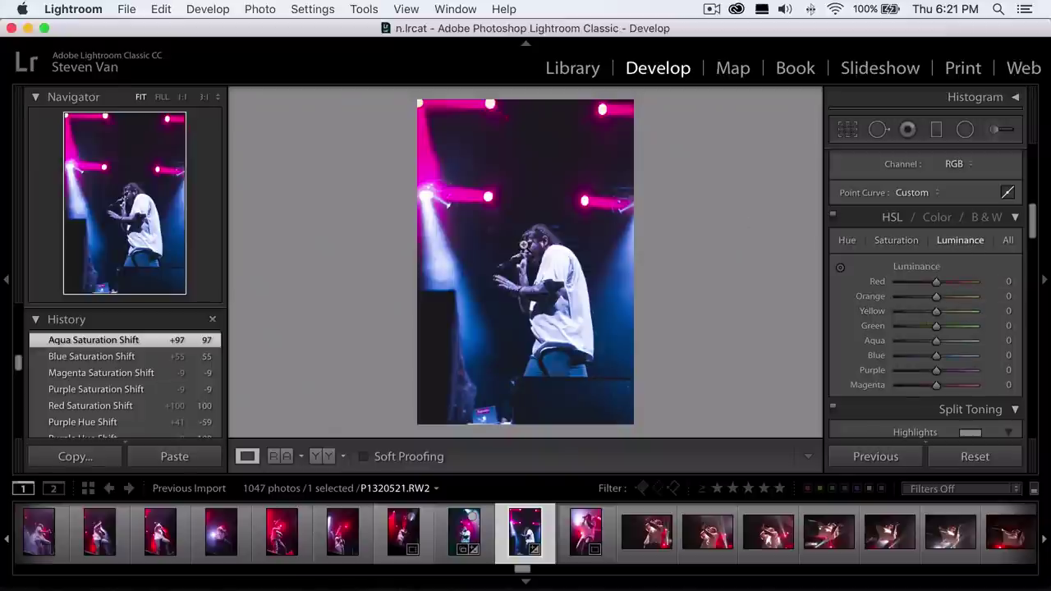
{"action": "left_click_drag", "start_coordinate": [936, 371], "coordinate": [952, 370]}
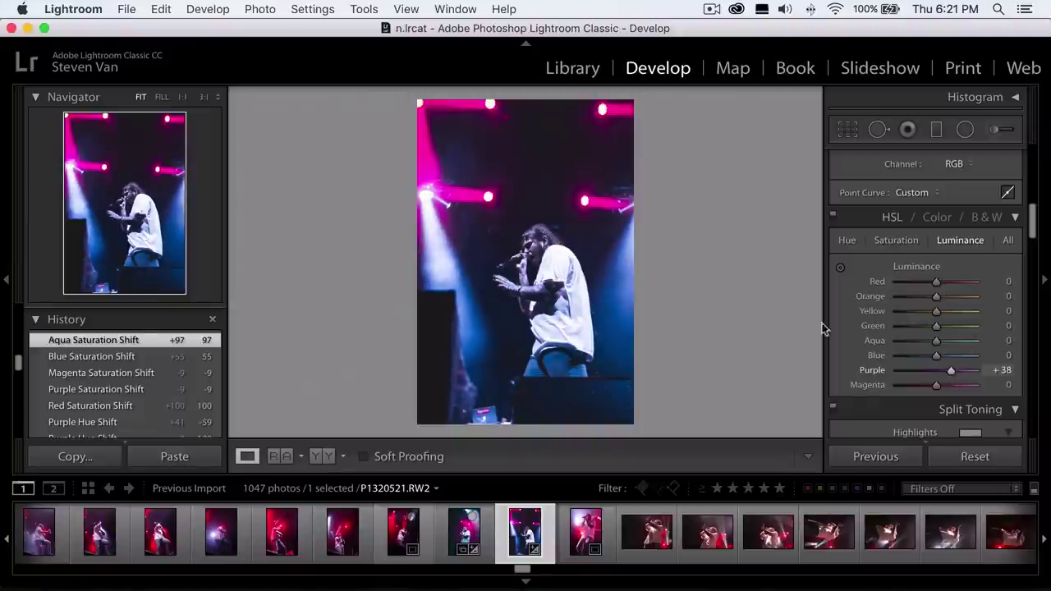
{"action": "scroll", "coordinate": [957, 305], "scroll_direction": "up", "scroll_amount": 5}
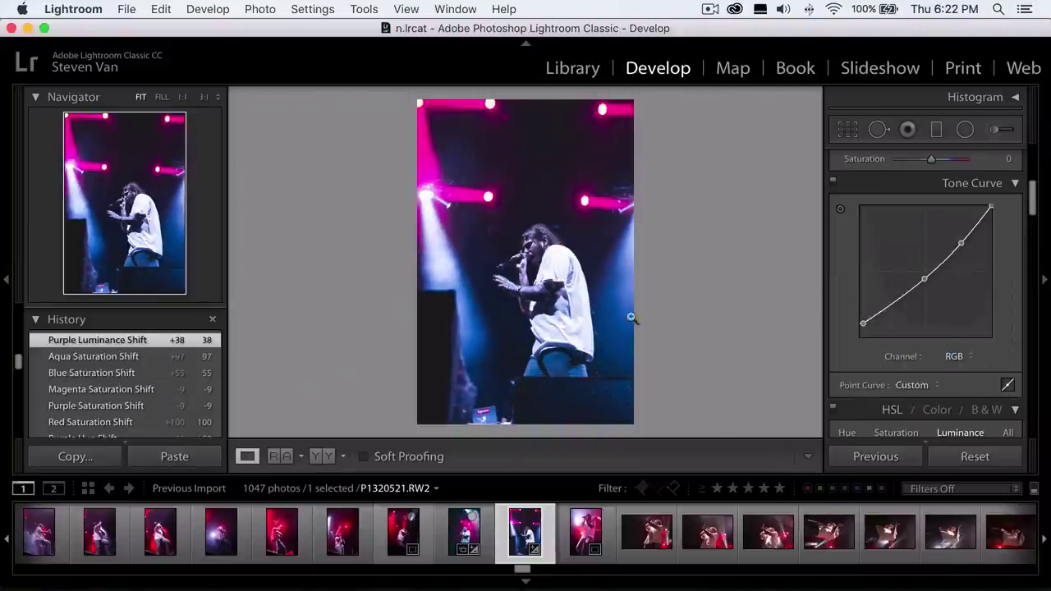
{"action": "scroll", "coordinate": [839, 315], "scroll_direction": "down", "scroll_amount": 5}
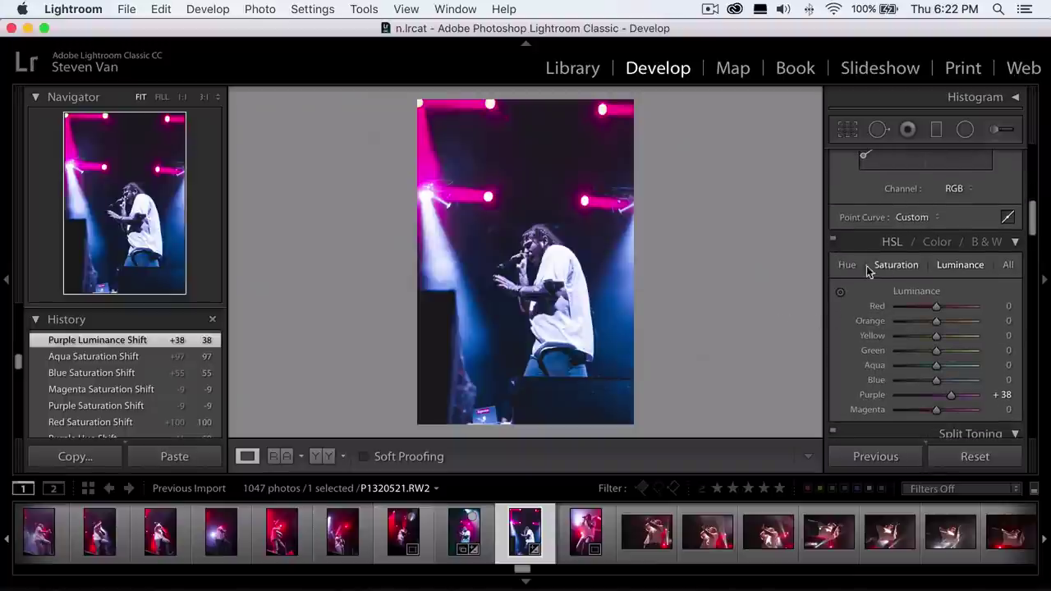
{"action": "left_click", "coordinate": [894, 265]}
{"action": "left_click", "coordinate": [946, 396]}
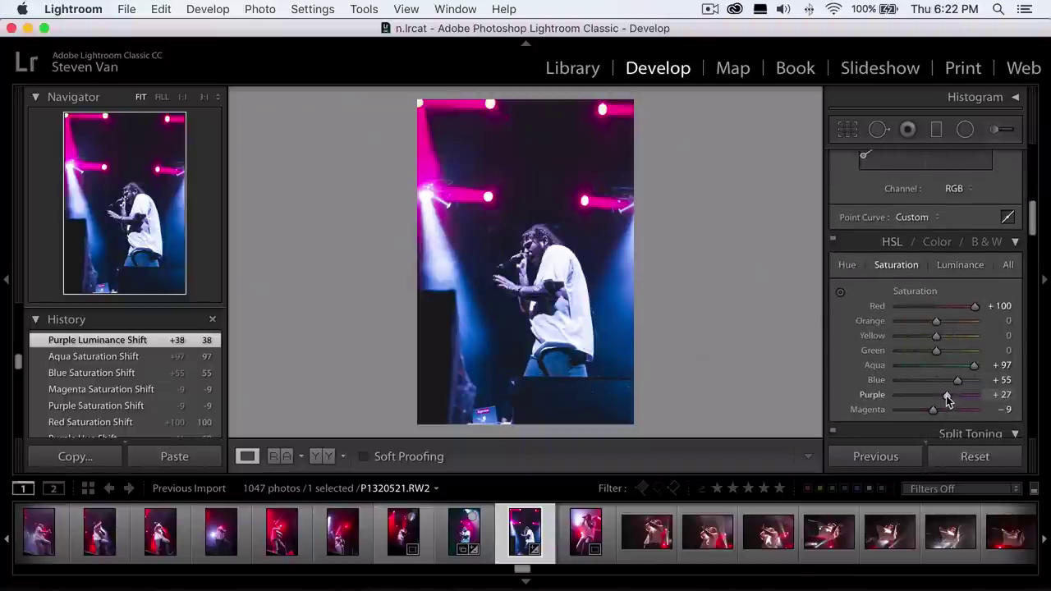
{"action": "left_click_drag", "start_coordinate": [946, 396], "coordinate": [943, 396]}
- Warm the white balance temperature to 3,852 and lower the highlights to −45
{"action": "scroll", "coordinate": [903, 210], "scroll_direction": "up", "scroll_amount": 10}
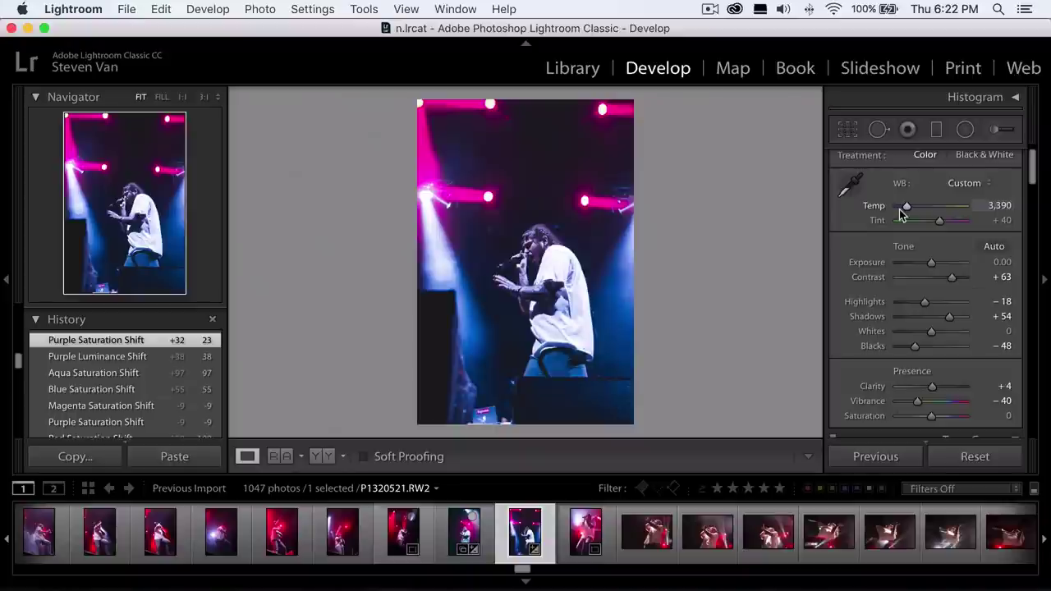
{"action": "left_click_drag", "start_coordinate": [905, 208], "coordinate": [910, 211]}
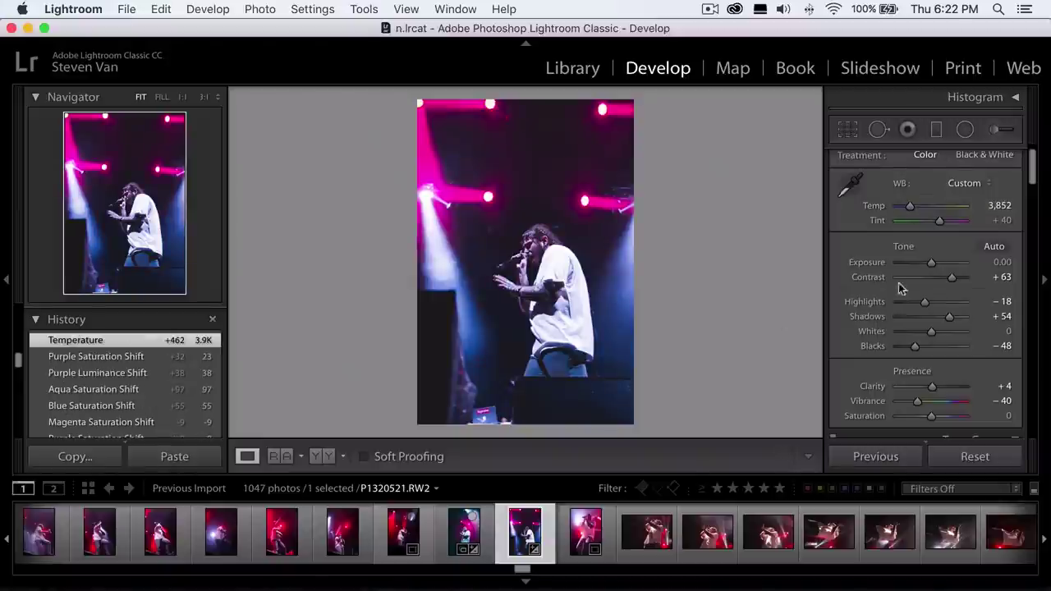
{"action": "scroll", "coordinate": [872, 303], "scroll_direction": "down", "scroll_amount": 5}
{"action": "scroll", "coordinate": [872, 303], "scroll_direction": "up", "scroll_amount": 5}
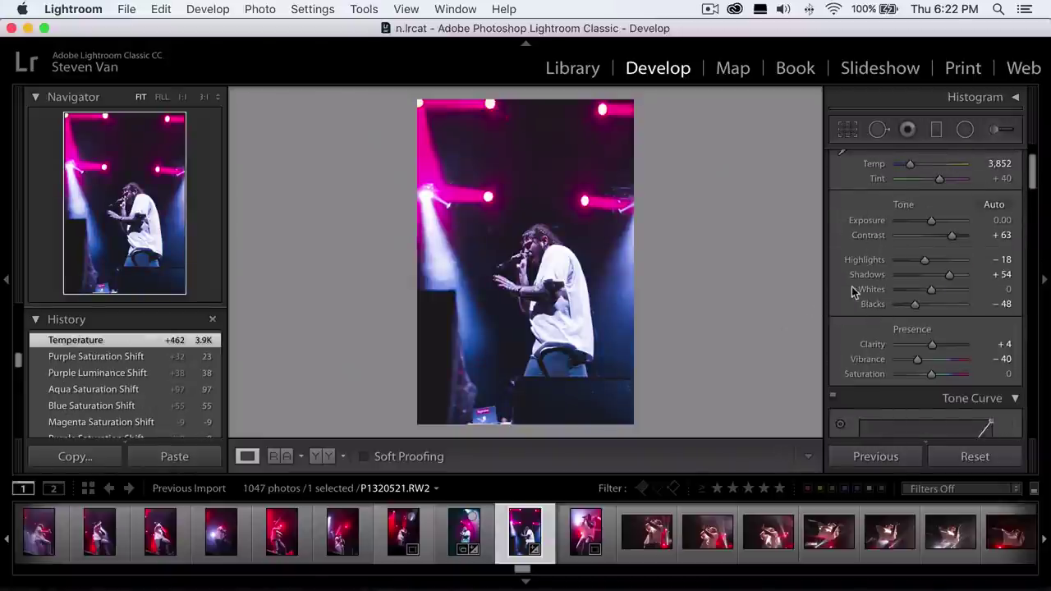
{"action": "scroll", "coordinate": [855, 294], "scroll_direction": "up", "scroll_amount": 1}
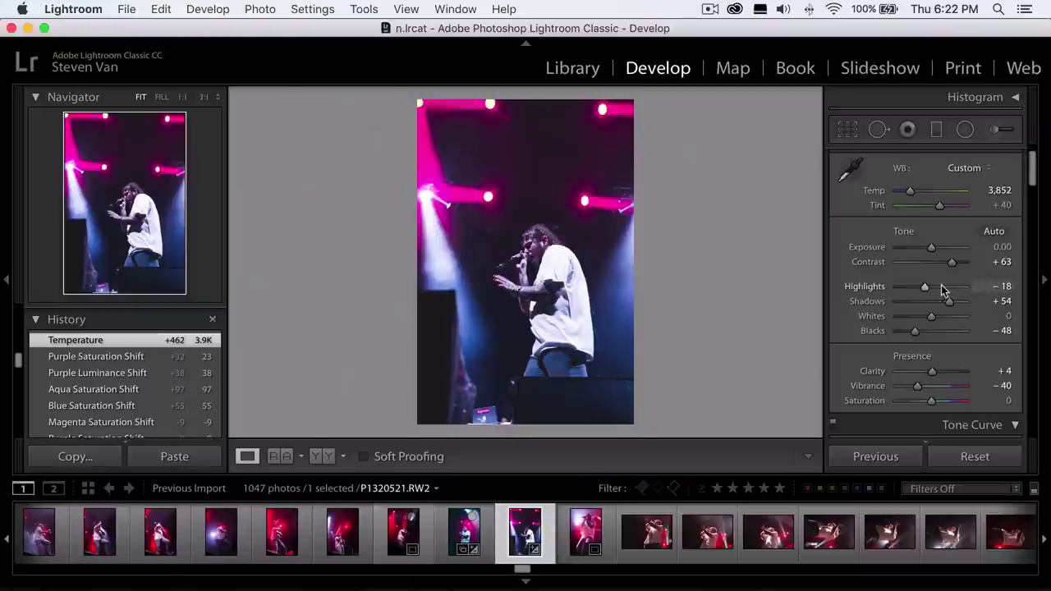
{"action": "left_click_drag", "start_coordinate": [924, 286], "coordinate": [911, 291]}
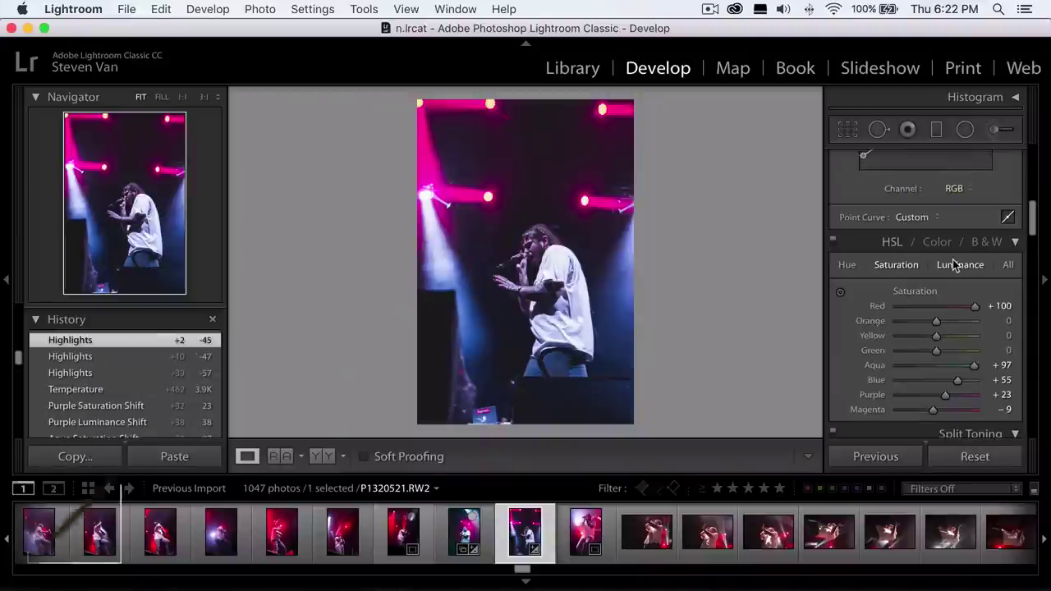
- Set the HSL luminance to +100 for red, +70 for magenta and −23 for blue
{"action": "left_click", "coordinate": [957, 264]}
{"action": "left_click_drag", "start_coordinate": [959, 304], "coordinate": [1001, 305]}
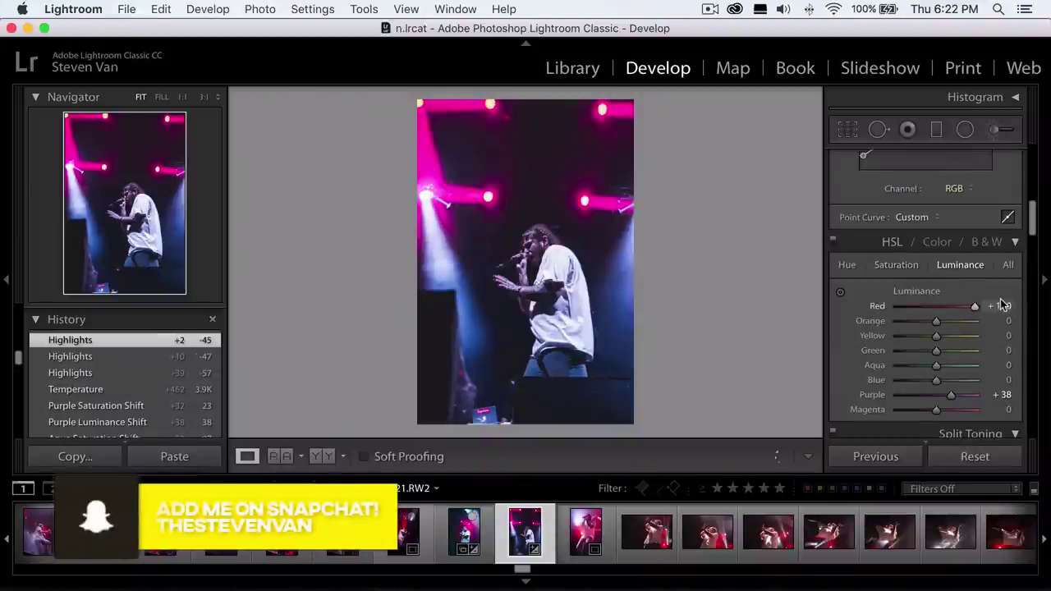
{"action": "left_click_drag", "start_coordinate": [936, 409], "coordinate": [923, 378]}
{"action": "left_click", "coordinate": [947, 379]}
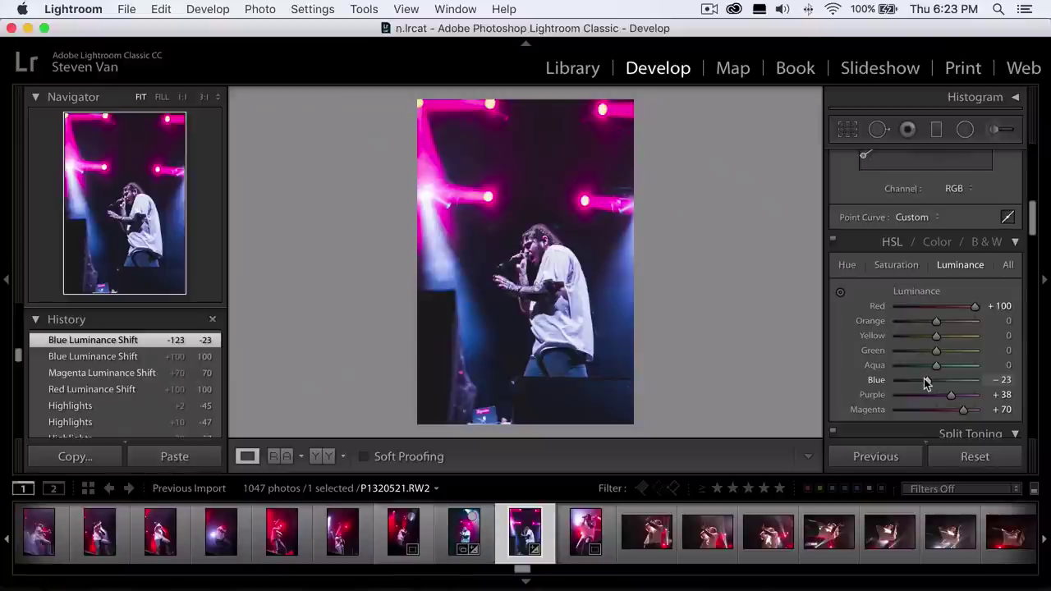
- Tint the shadows blue-violet in split toning with hue 246 and saturation 36
{"action": "scroll", "coordinate": [837, 286], "scroll_direction": "down", "scroll_amount": 5}
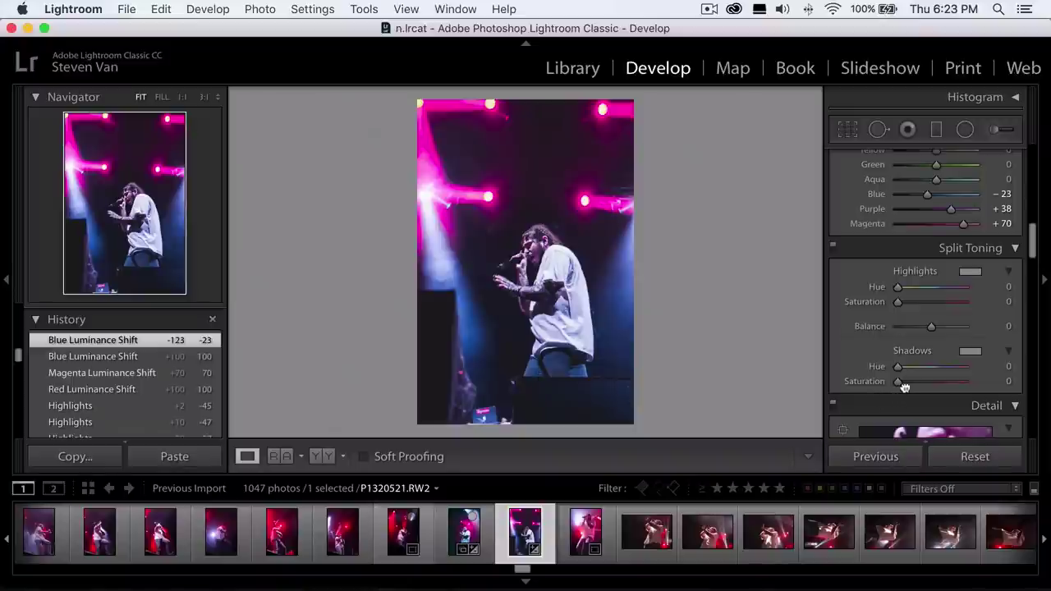
{"action": "left_click_drag", "start_coordinate": [900, 386], "coordinate": [909, 383]}
{"action": "left_click", "coordinate": [970, 352]}
{"action": "left_click_drag", "start_coordinate": [841, 367], "coordinate": [835, 405]}
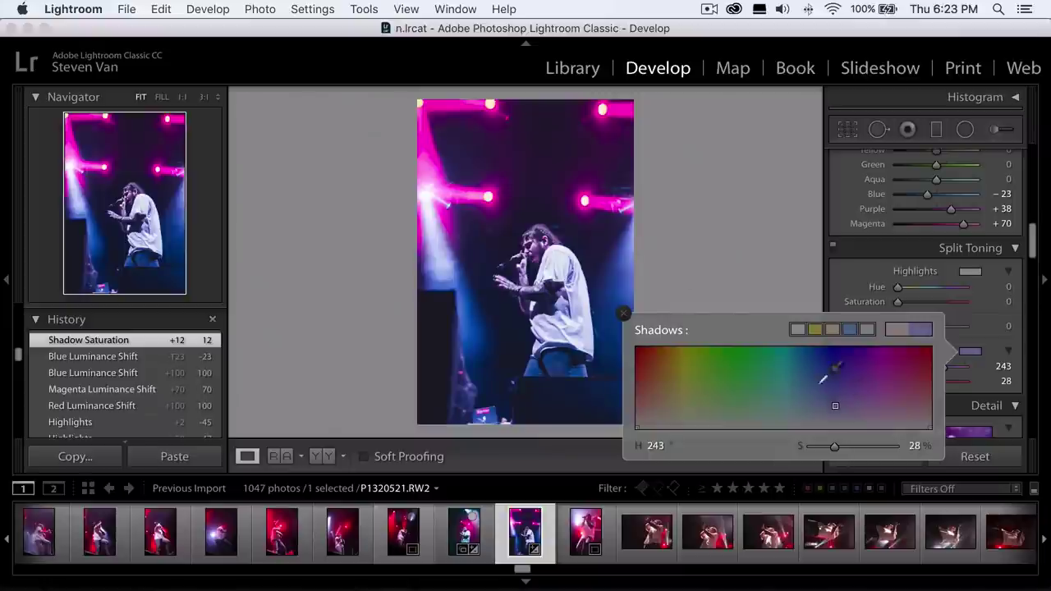
{"action": "left_click_drag", "start_coordinate": [457, 280], "coordinate": [636, 356]}
{"action": "left_click", "coordinate": [844, 408]}
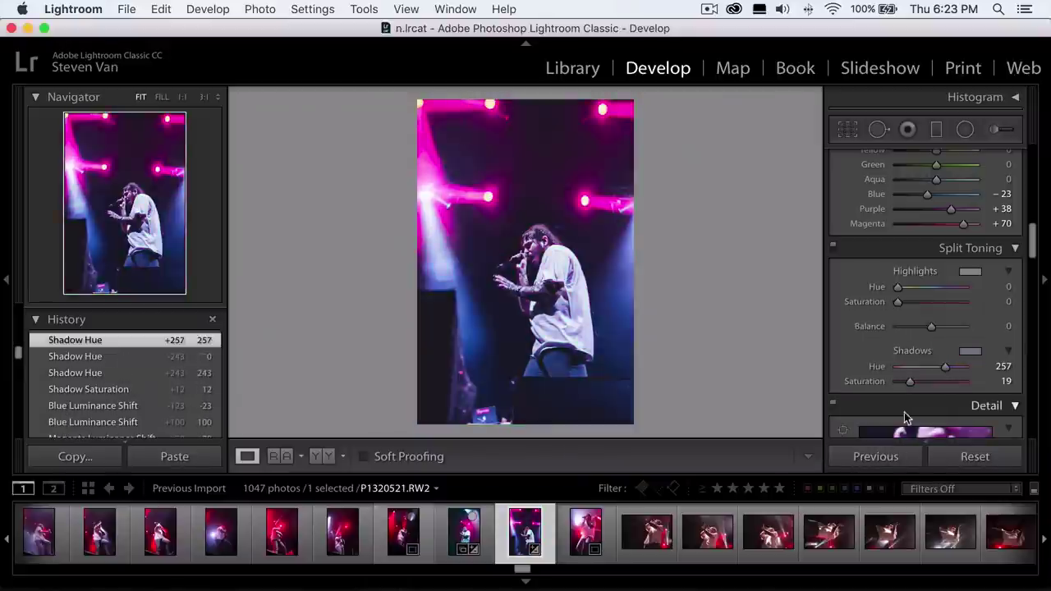
{"action": "left_click", "coordinate": [967, 351]}
{"action": "left_click", "coordinate": [839, 390]}
{"action": "left_click_drag", "start_coordinate": [839, 391], "coordinate": [838, 398]}
{"action": "left_click", "coordinate": [860, 287]}
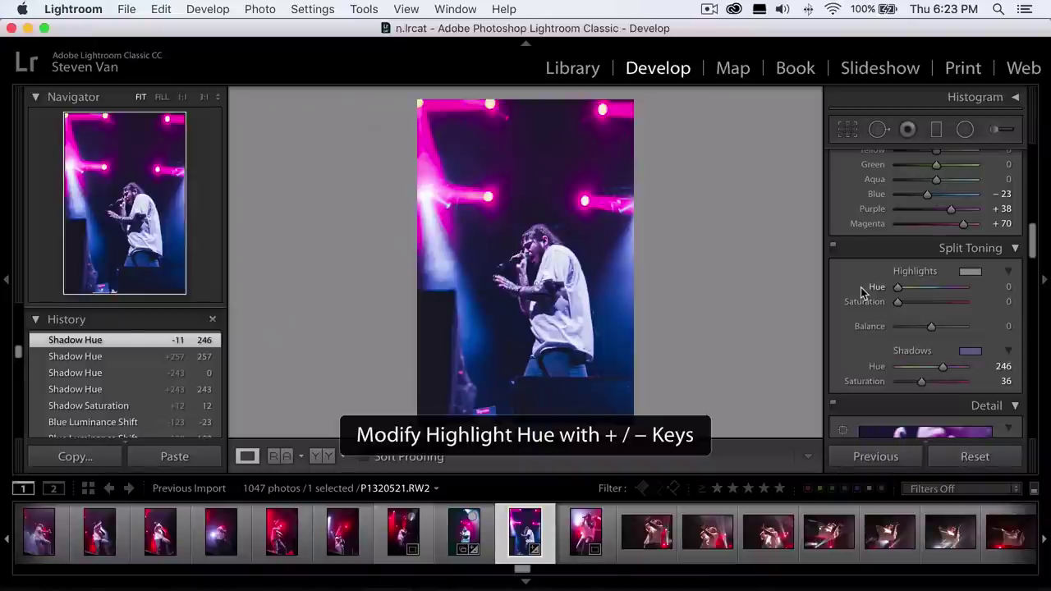
- Try a teal split toning tint on the highlights with hue 187 and saturation 57, and undo it
{"action": "left_click", "coordinate": [969, 270]}
{"action": "left_click_drag", "start_coordinate": [813, 300], "coordinate": [789, 302]}
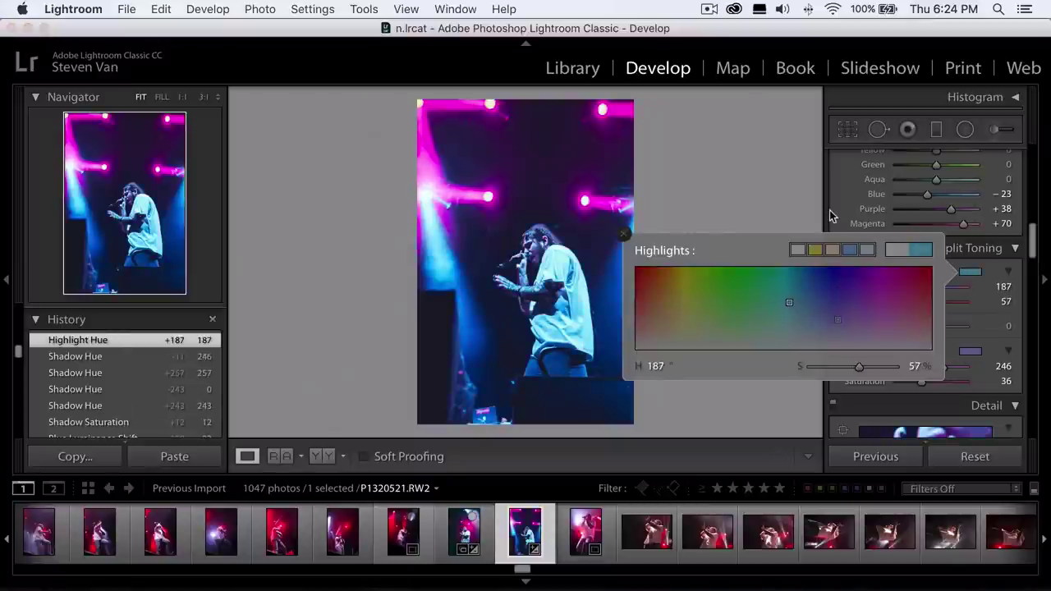
{"action": "left_click", "coordinate": [830, 215]}
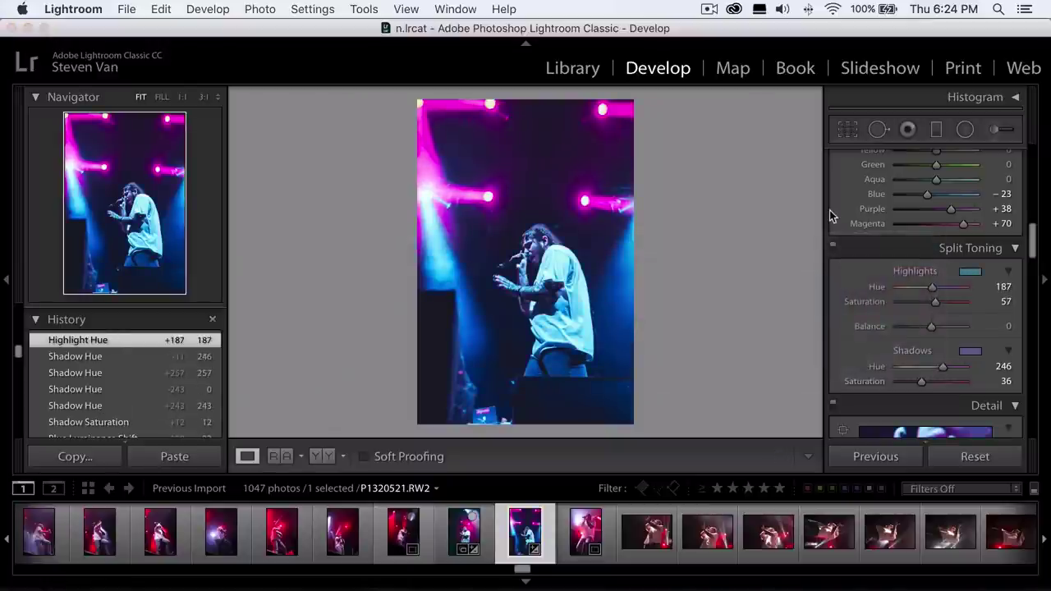
{"action": "key", "text": "super+z"}
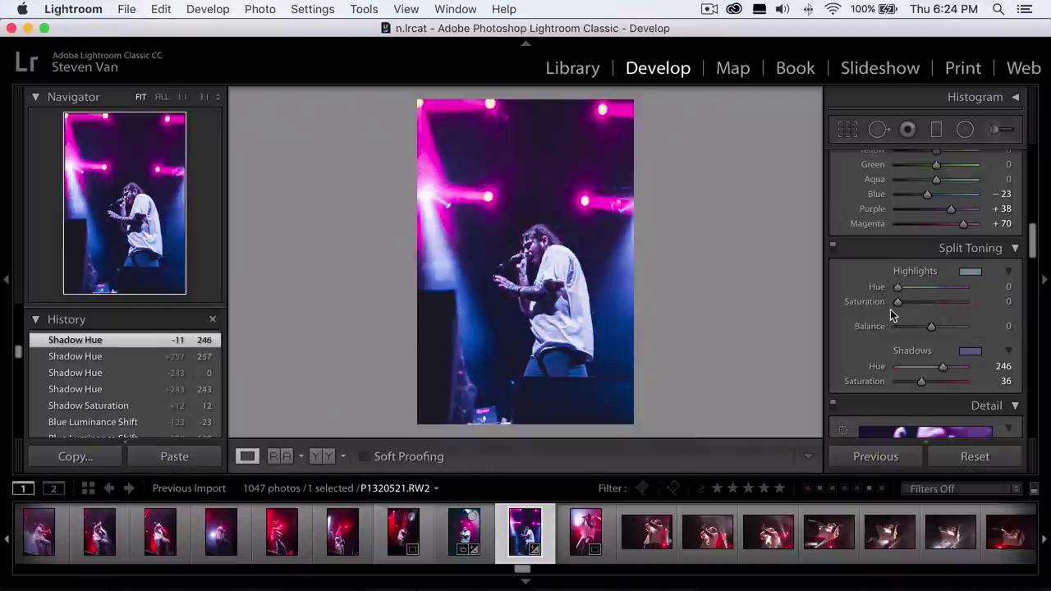
- Set the manual lens distortion amount to +100 with Constrain Crop enabled
{"action": "scroll", "coordinate": [893, 314], "scroll_direction": "down", "scroll_amount": 6}
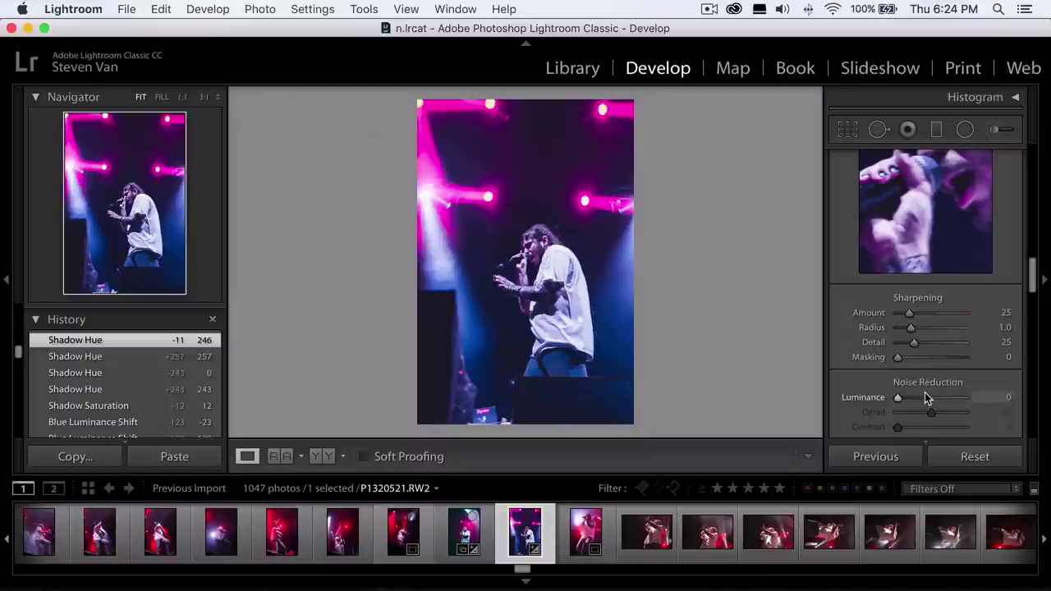
{"action": "scroll", "coordinate": [935, 382], "scroll_direction": "down", "scroll_amount": 5}
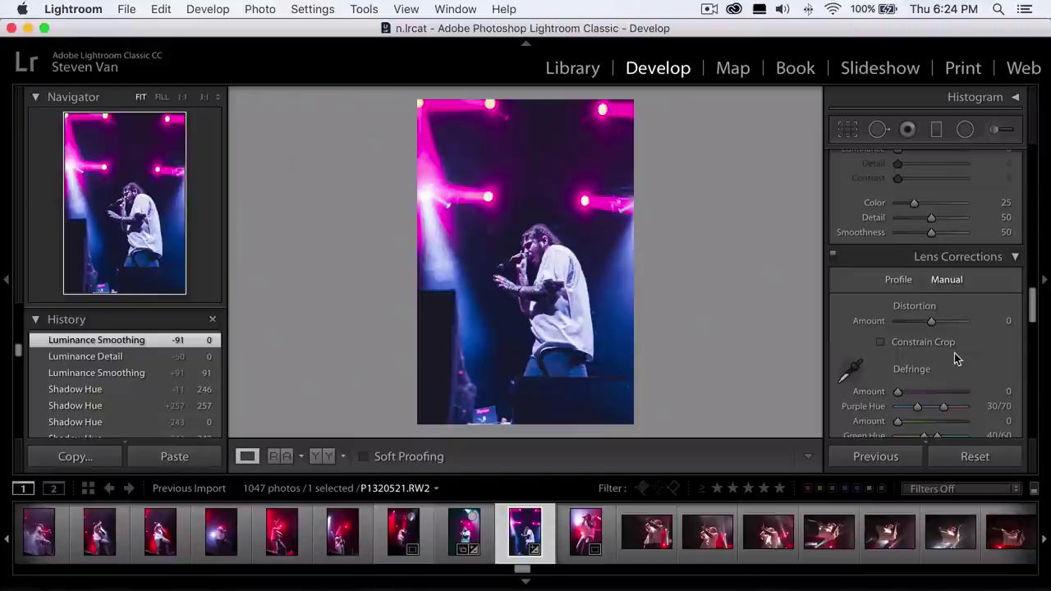
{"action": "scroll", "coordinate": [955, 358], "scroll_direction": "down", "scroll_amount": 1}
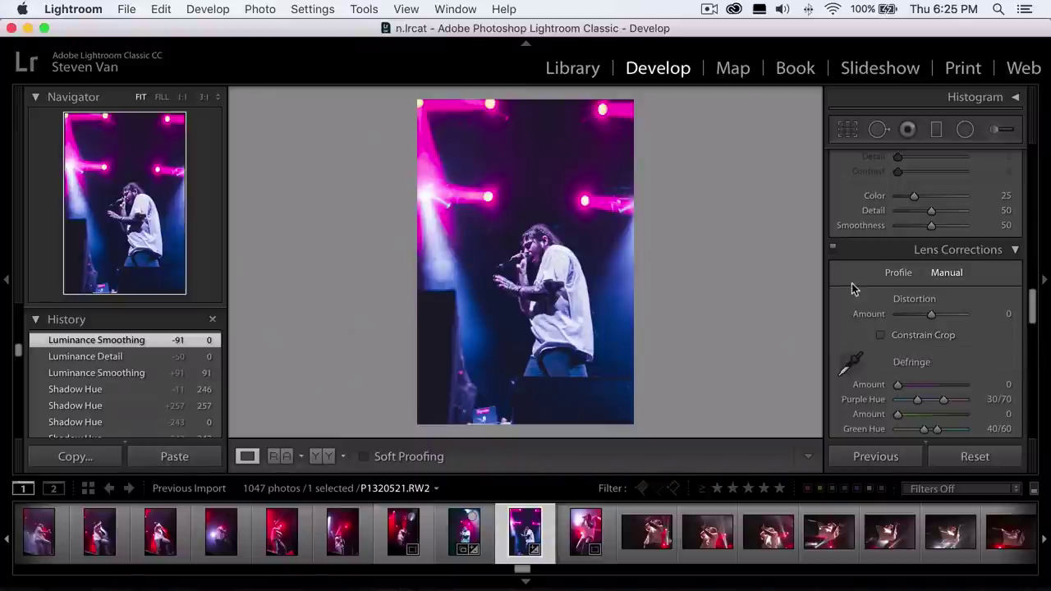
{"action": "left_click", "coordinate": [919, 314]}
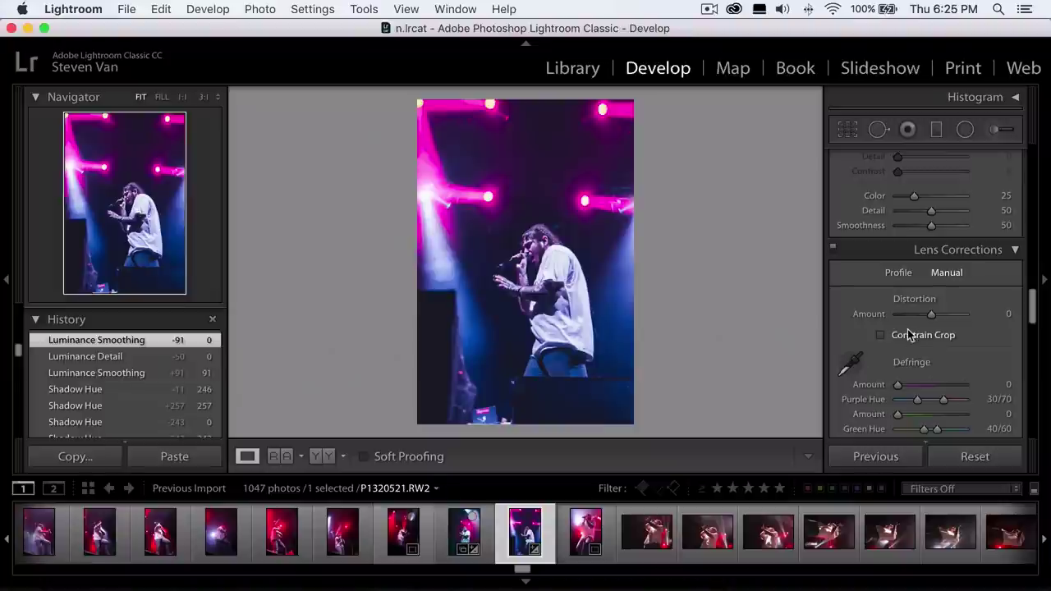
{"action": "left_click", "coordinate": [908, 334]}
{"action": "left_click_drag", "start_coordinate": [931, 315], "coordinate": [998, 320]}
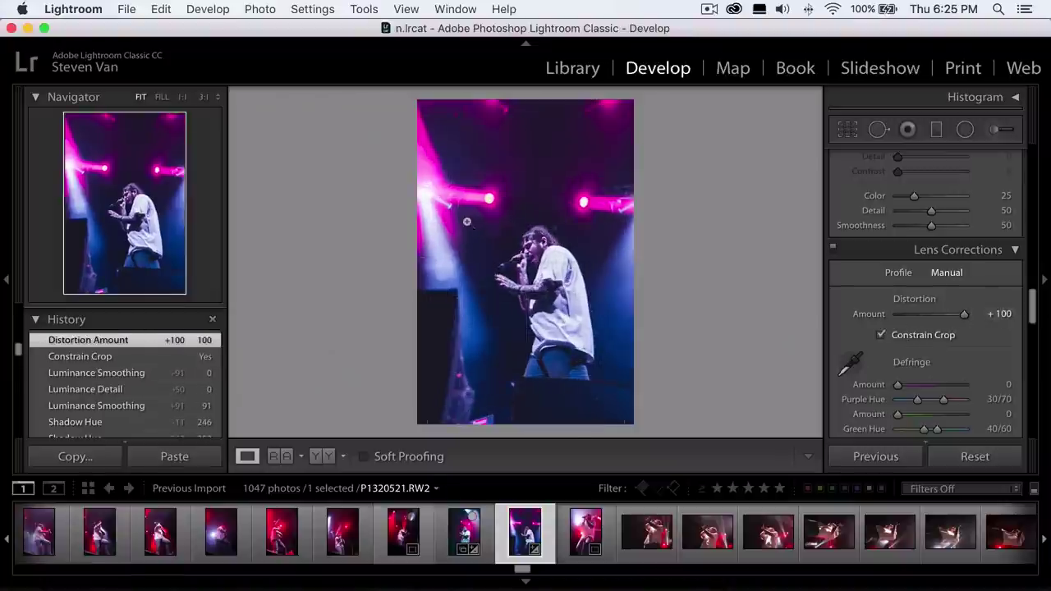
{"action": "left_click", "coordinate": [880, 335]}
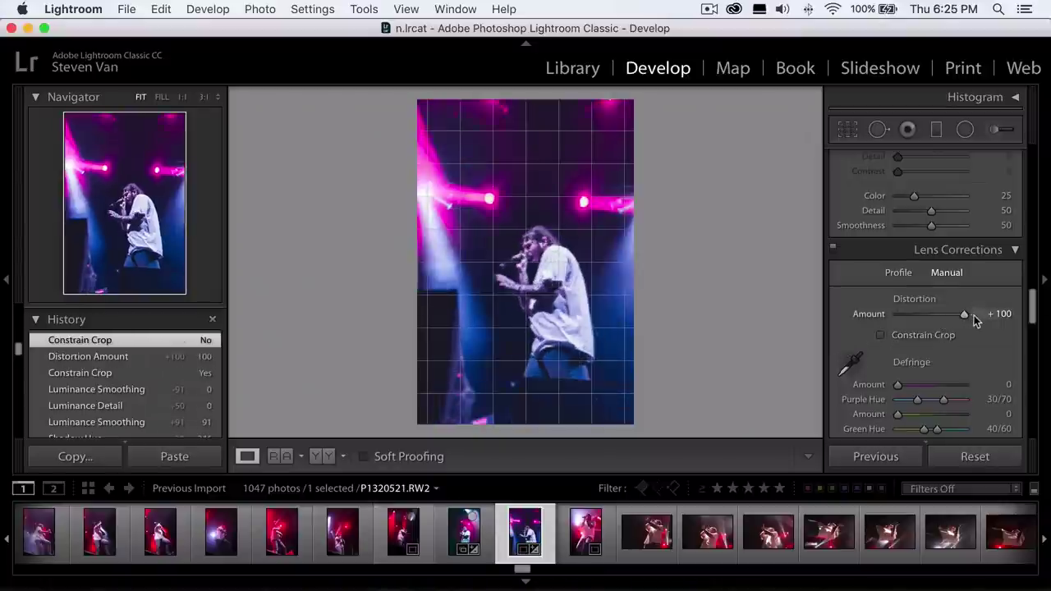
{"action": "left_click", "coordinate": [921, 335]}
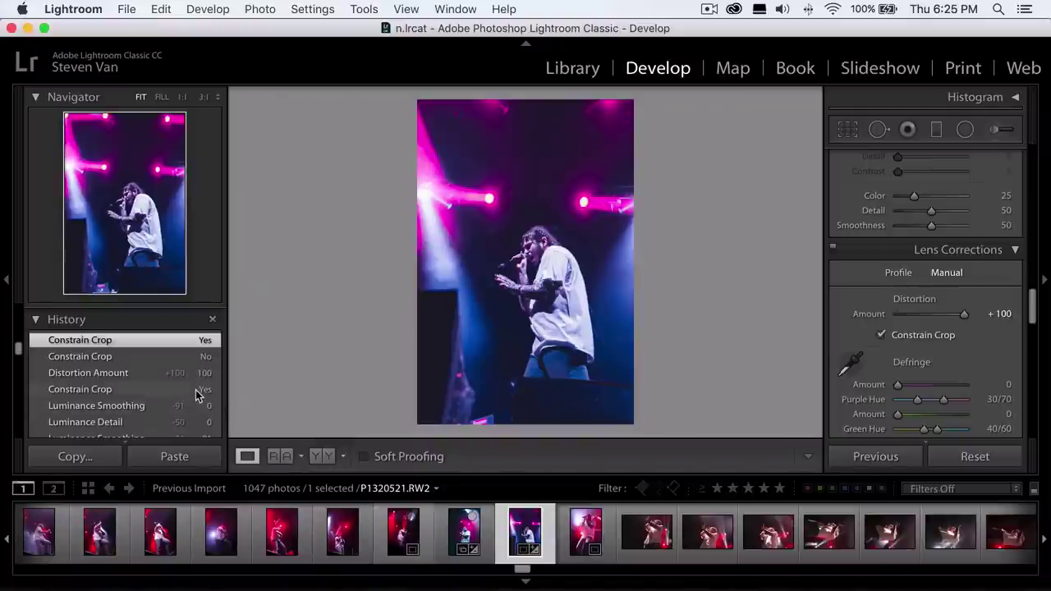
- Compare the photo before and after the distortion correction using its history states
{"action": "left_click", "coordinate": [174, 406]}
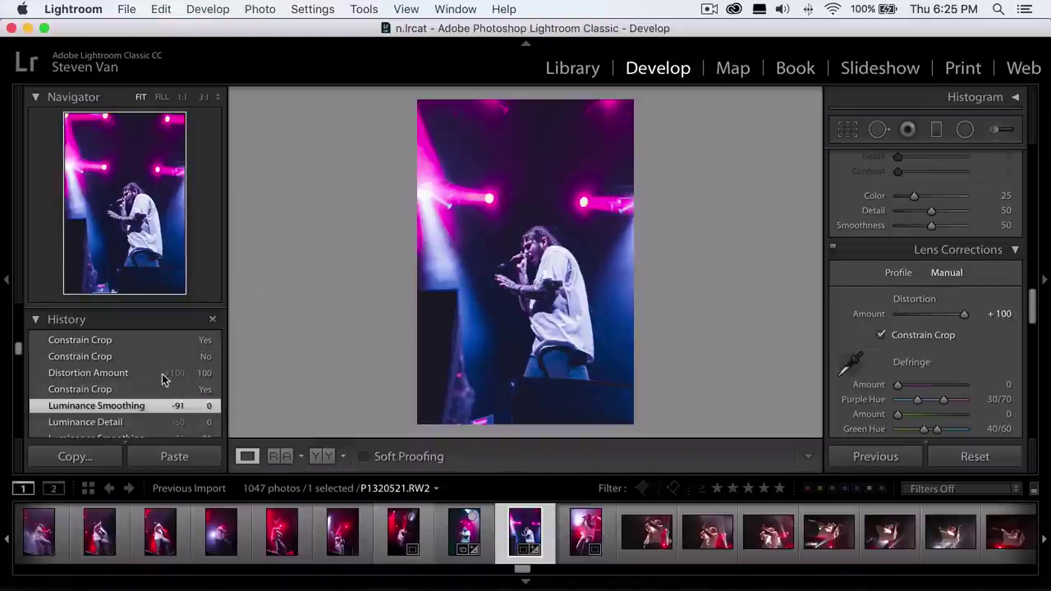
{"action": "left_click", "coordinate": [162, 343]}
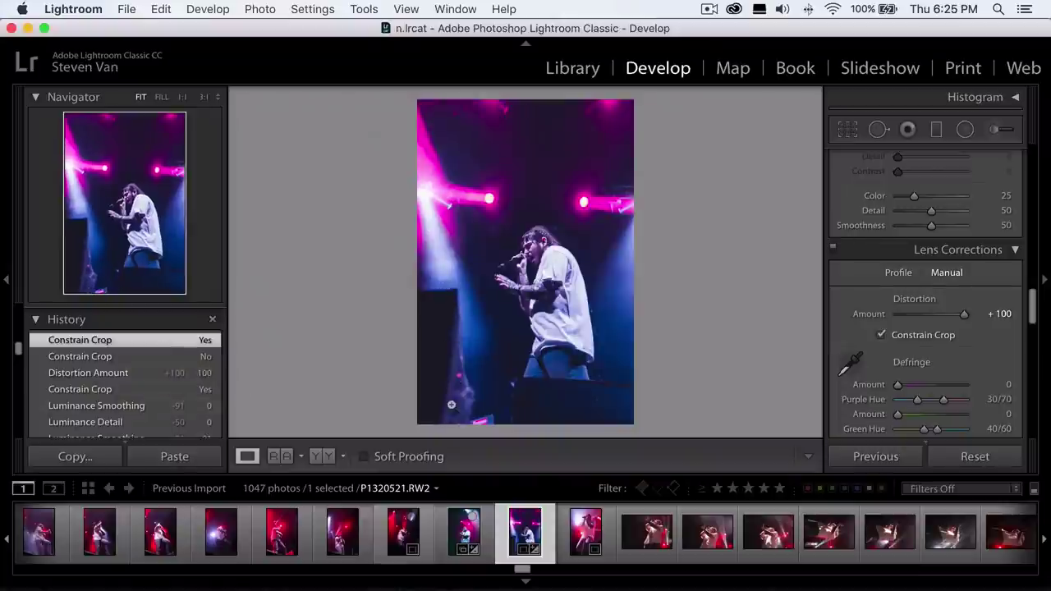
{"action": "left_click", "coordinate": [133, 405]}
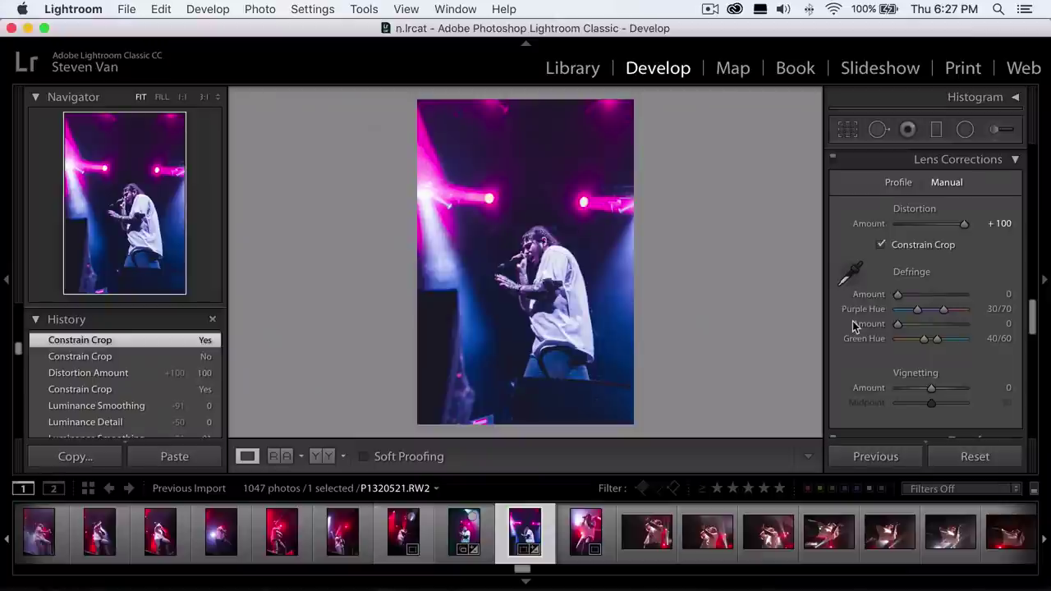
- Darken the photo's edges with a lens vignetting amount of −100 and a midpoint of 19
{"action": "left_click_drag", "start_coordinate": [931, 387], "coordinate": [994, 389]}
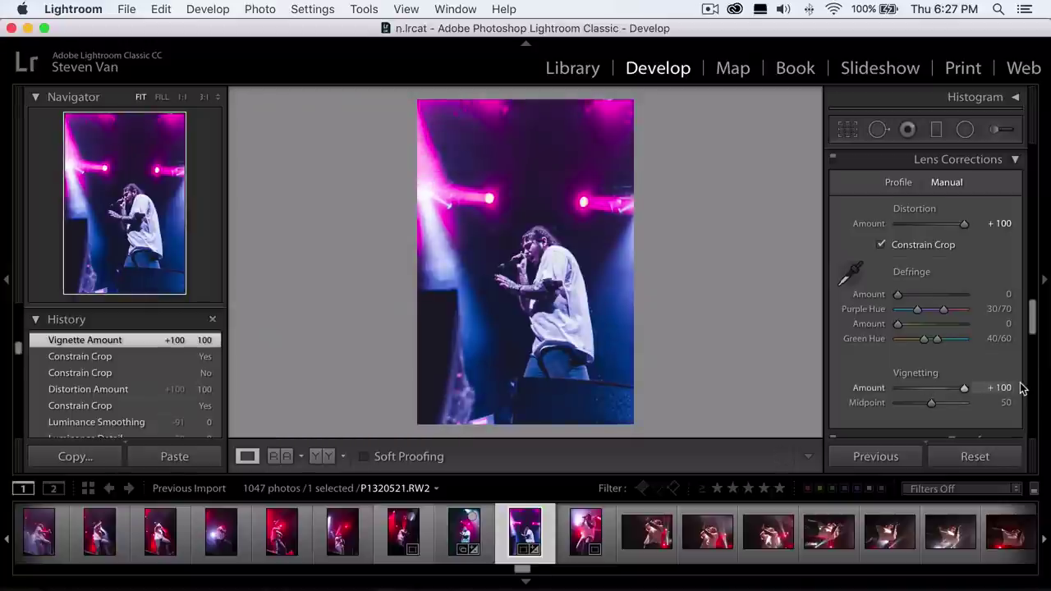
{"action": "left_click_drag", "start_coordinate": [1003, 387], "coordinate": [910, 403]}
{"action": "scroll", "coordinate": [910, 403], "scroll_direction": "down", "scroll_amount": 1}
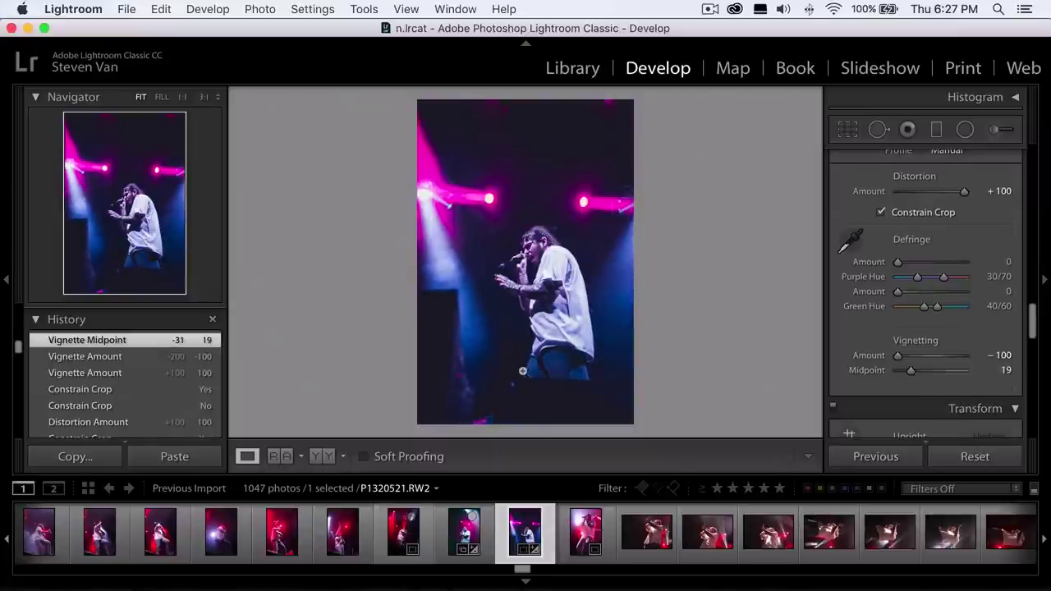
- Add film grain to the photo with an amount of 53
{"action": "left_click_drag", "start_coordinate": [965, 356], "coordinate": [769, 328]}
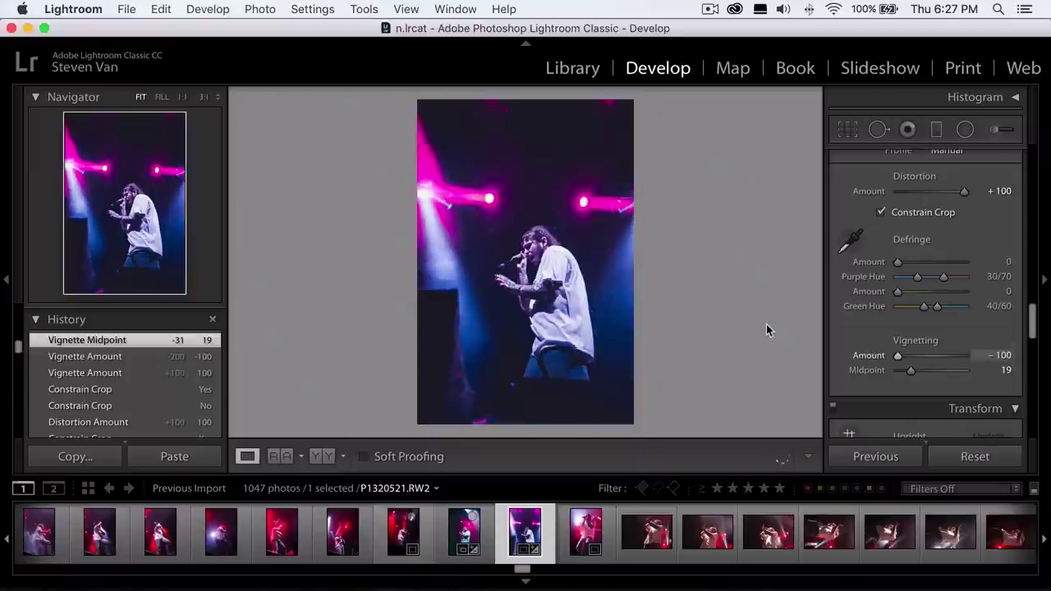
{"action": "scroll", "coordinate": [862, 389], "scroll_direction": "down", "scroll_amount": 10}
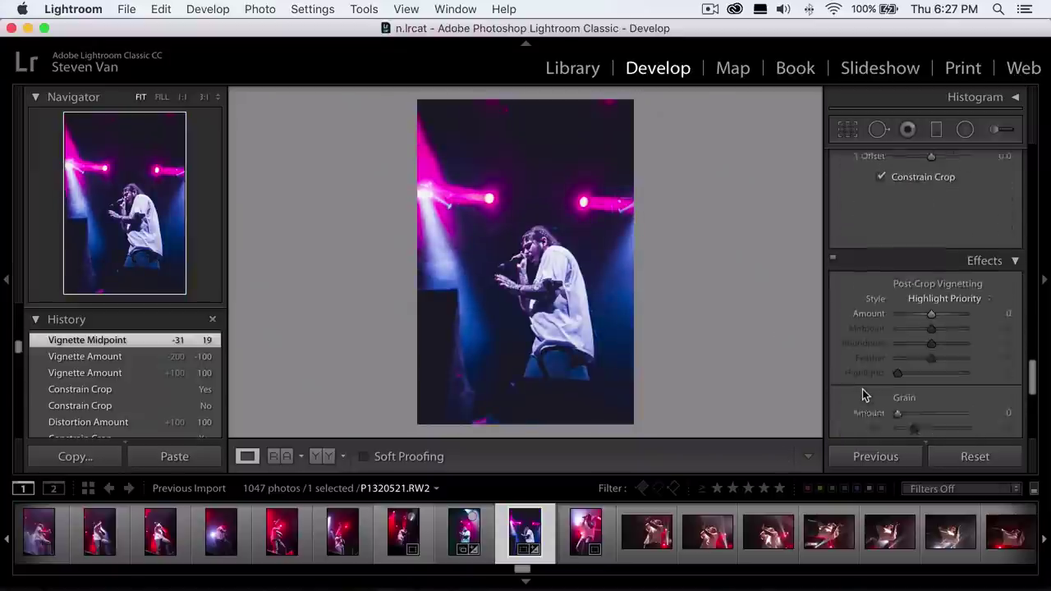
{"action": "scroll", "coordinate": [887, 391], "scroll_direction": "down", "scroll_amount": 1}
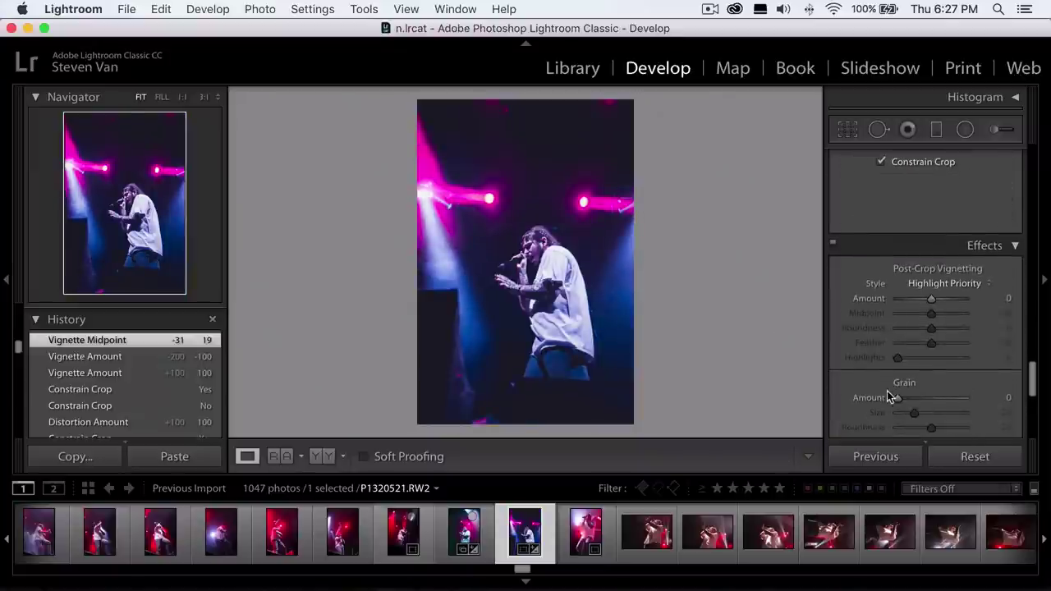
{"action": "scroll", "coordinate": [915, 390], "scroll_direction": "down", "scroll_amount": 1}
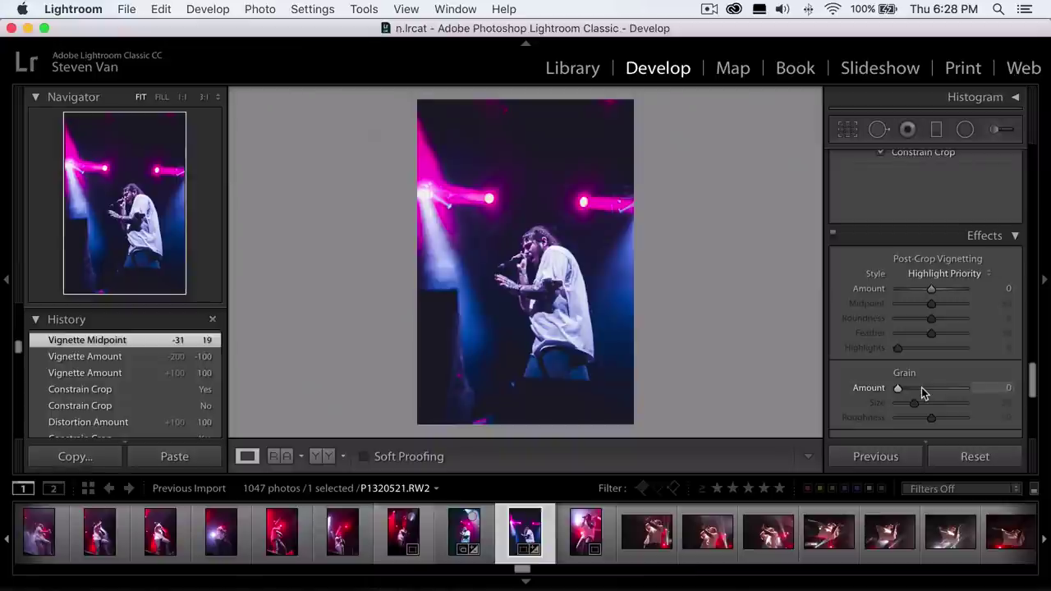
{"action": "left_click", "coordinate": [921, 387]}
{"action": "left_click_drag", "start_coordinate": [921, 388], "coordinate": [933, 388]}
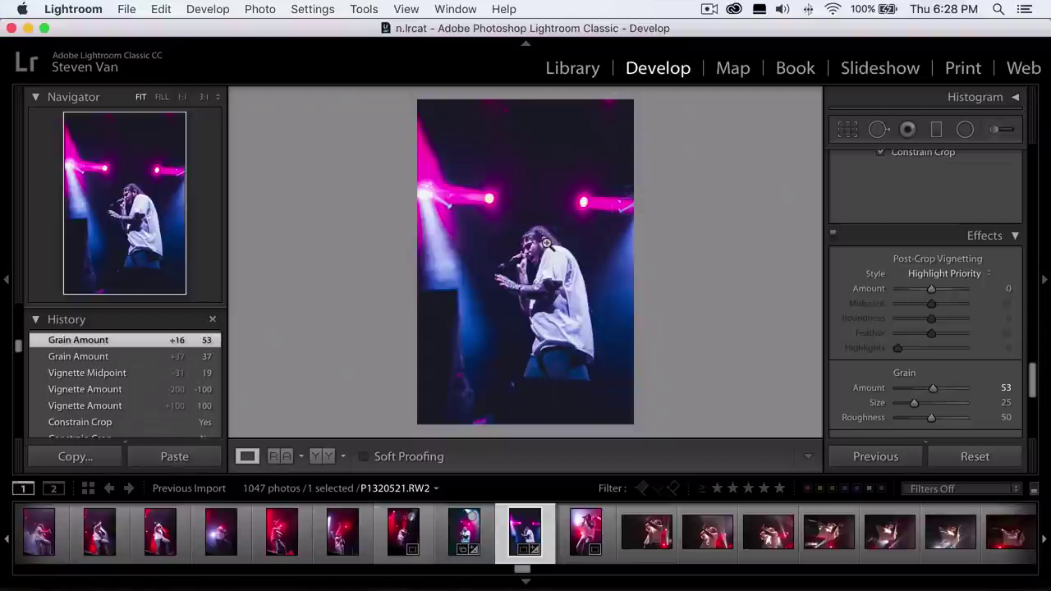
- Try the black and white treatment, inspect the singer at 1:1, and return the photo to color
{"action": "scroll", "coordinate": [944, 246], "scroll_direction": "up", "scroll_amount": 15}
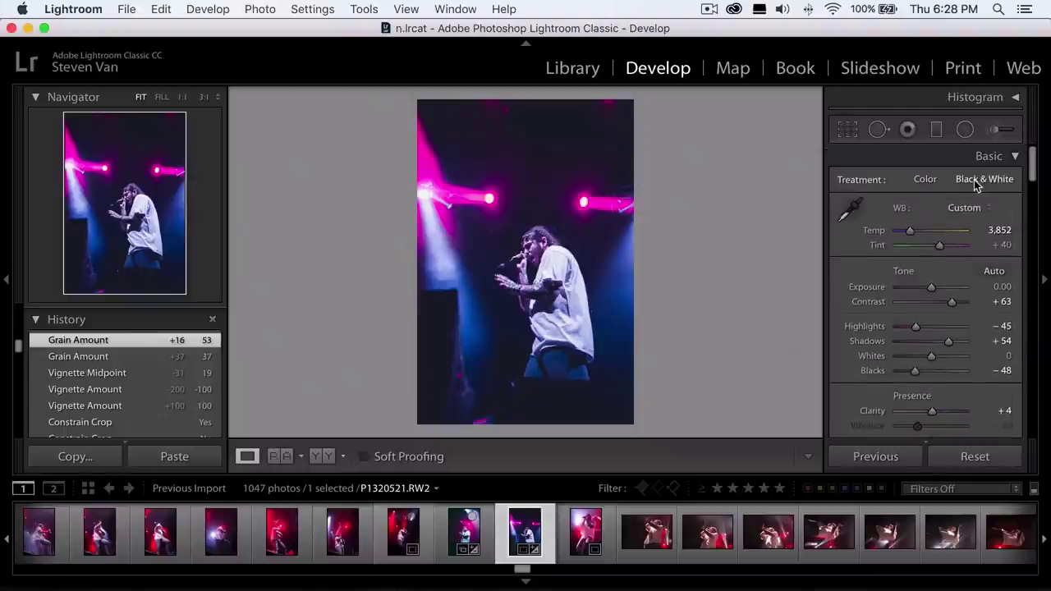
{"action": "left_click", "coordinate": [983, 179]}
{"action": "left_click", "coordinate": [489, 248]}
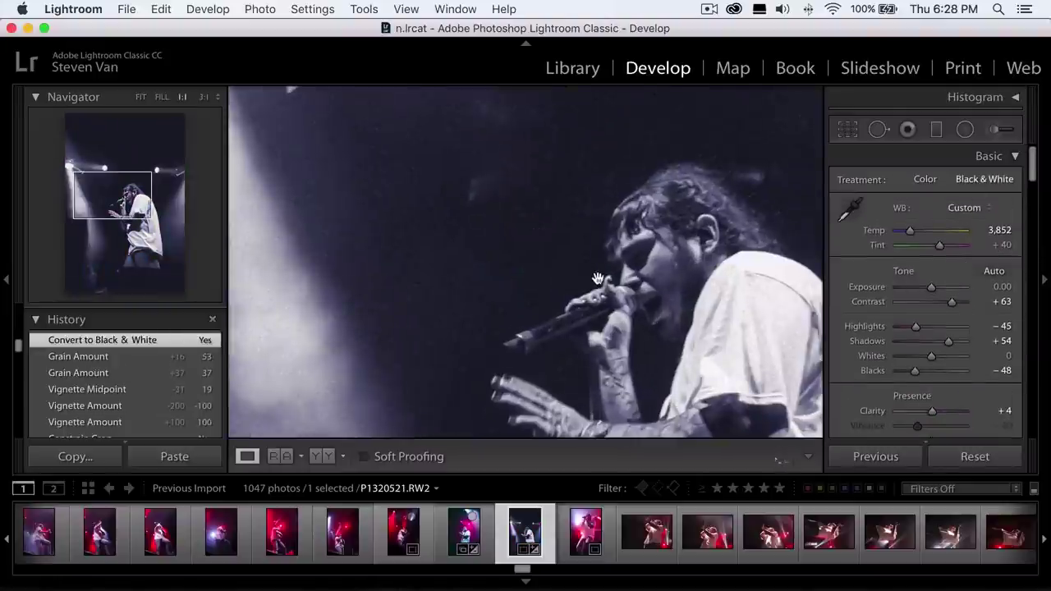
{"action": "left_click", "coordinate": [707, 248]}
{"action": "key", "text": "v"}
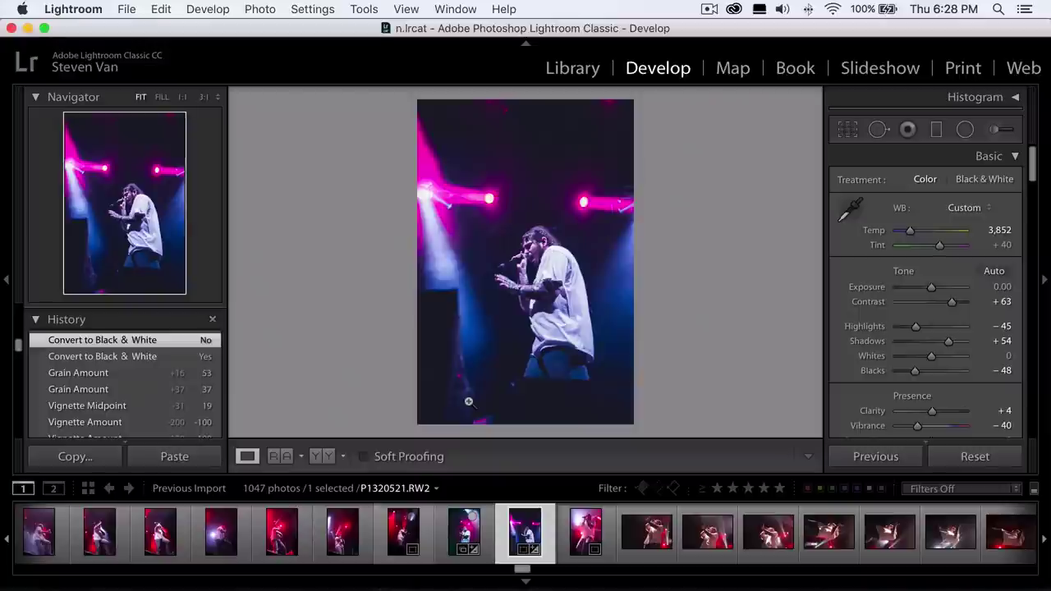
- Copy the photo's develop settings with Lens Distortion included and Crop left out
{"action": "left_click", "coordinate": [75, 456]}
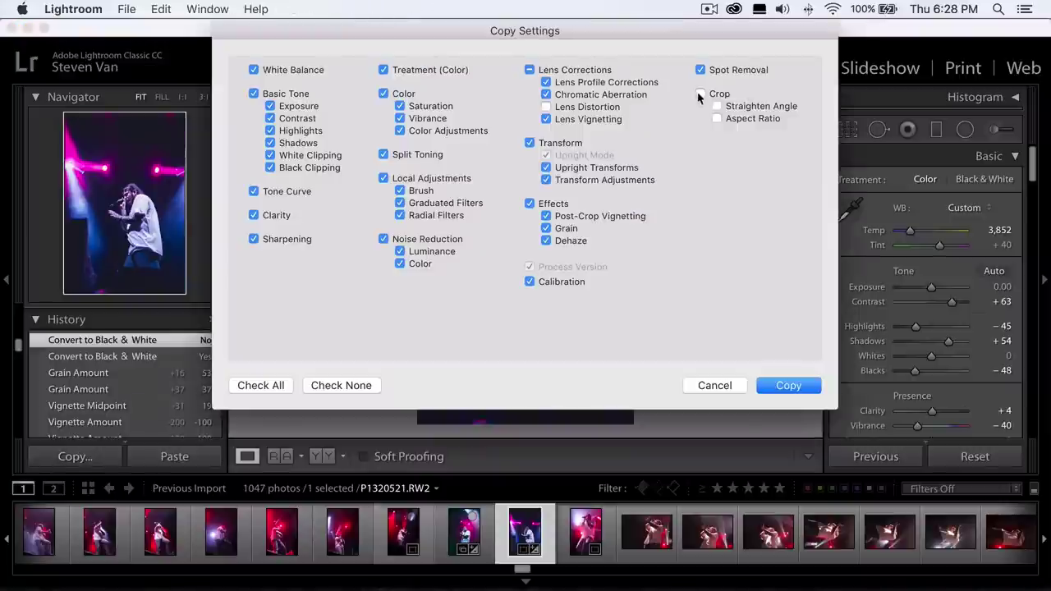
{"action": "left_click", "coordinate": [611, 111]}
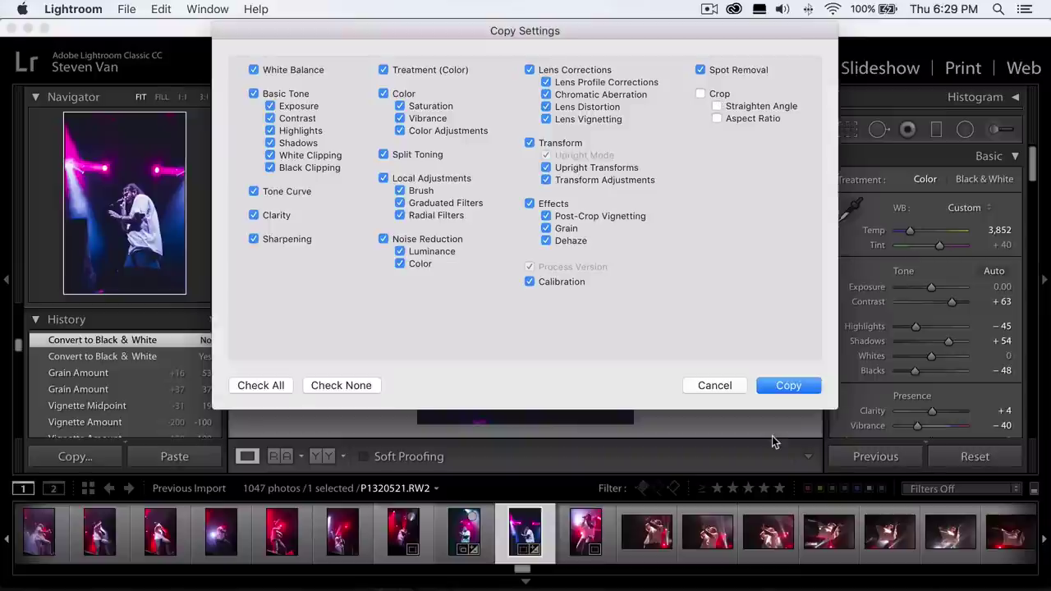
{"action": "key", "text": "Return"}
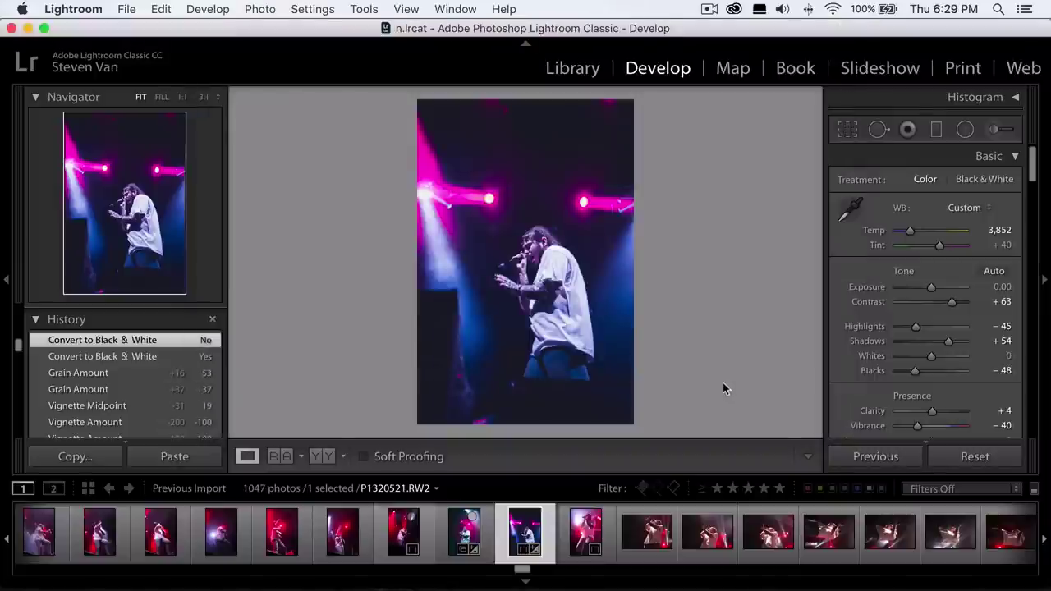
- Revert P1320520.RW2 to its import state and paste the copied develop settings onto it
{"action": "left_click", "coordinate": [464, 532]}
{"action": "key", "text": "super+shift+v"}
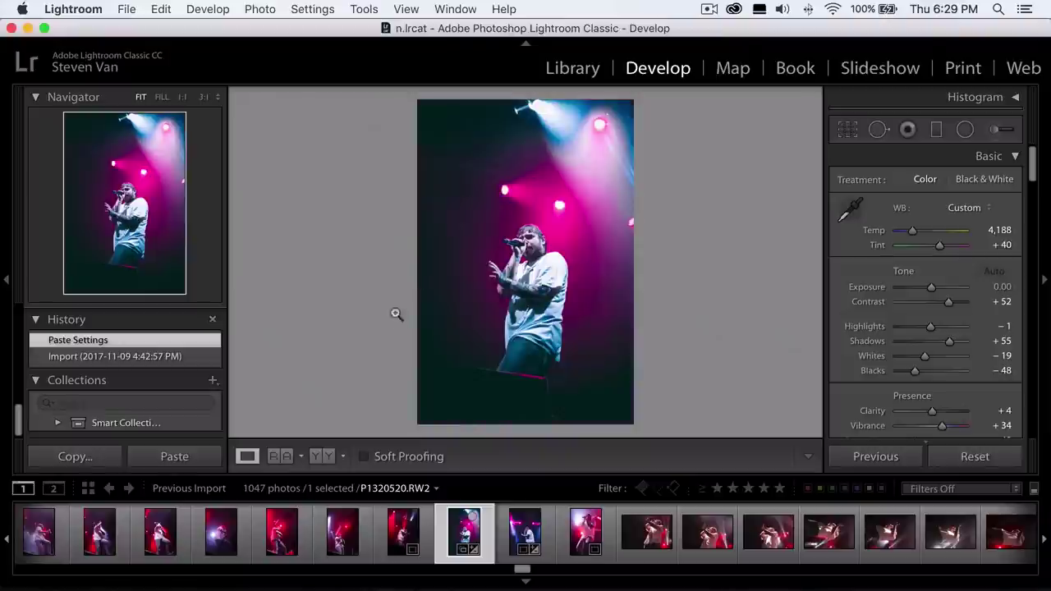
{"action": "left_click", "coordinate": [126, 357]}
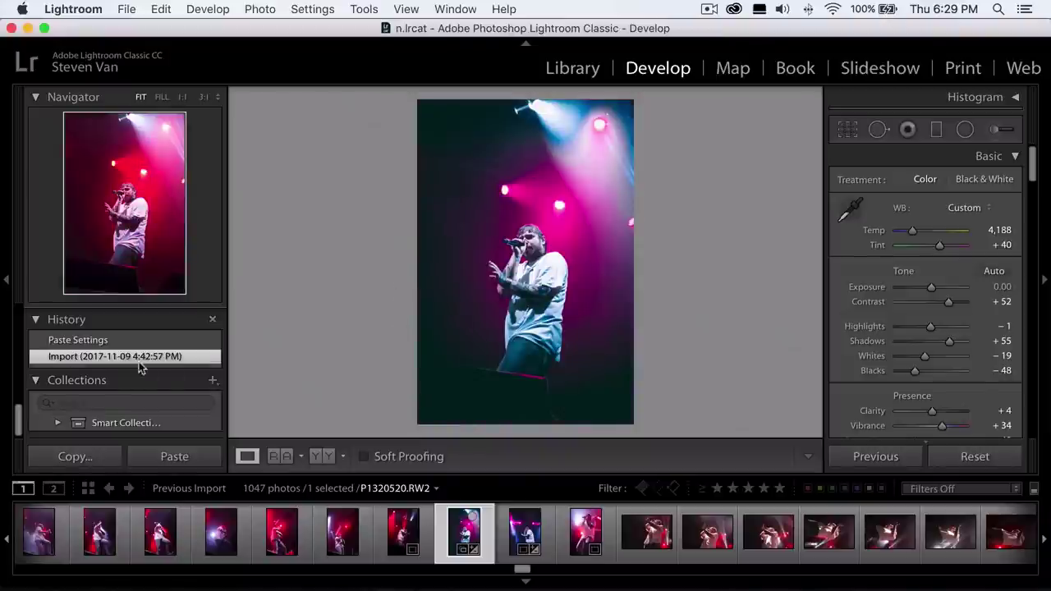
{"action": "scroll", "coordinate": [188, 413], "scroll_direction": "up", "scroll_amount": 3}
{"action": "left_click", "coordinate": [188, 457]}
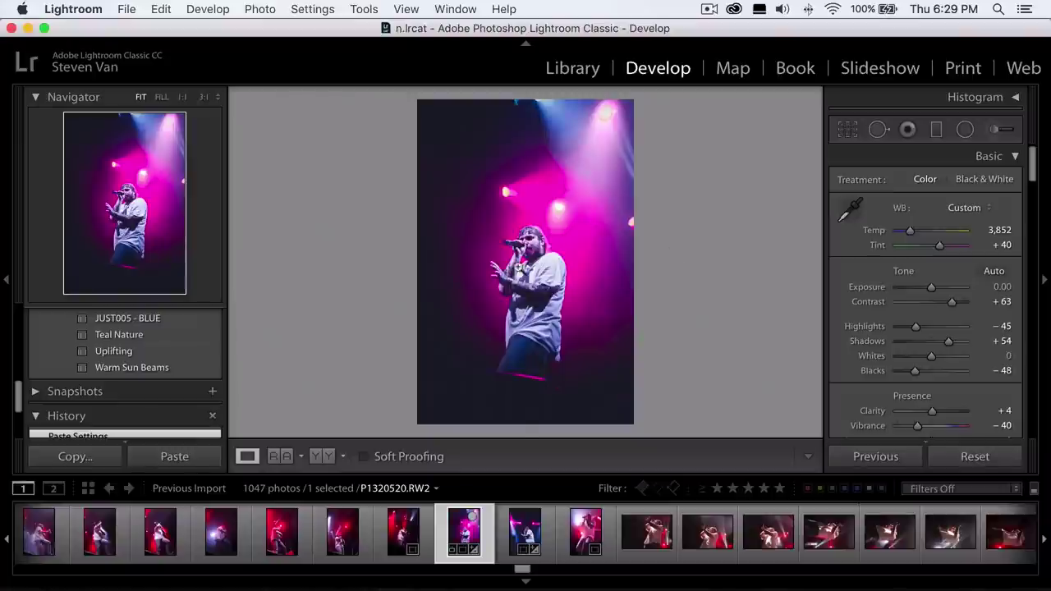
- Set the lens vignetting amount of P1320520.RW2 to −71, comparing it with P1320521.RW2
{"action": "scroll", "coordinate": [845, 361], "scroll_direction": "down", "scroll_amount": 5}
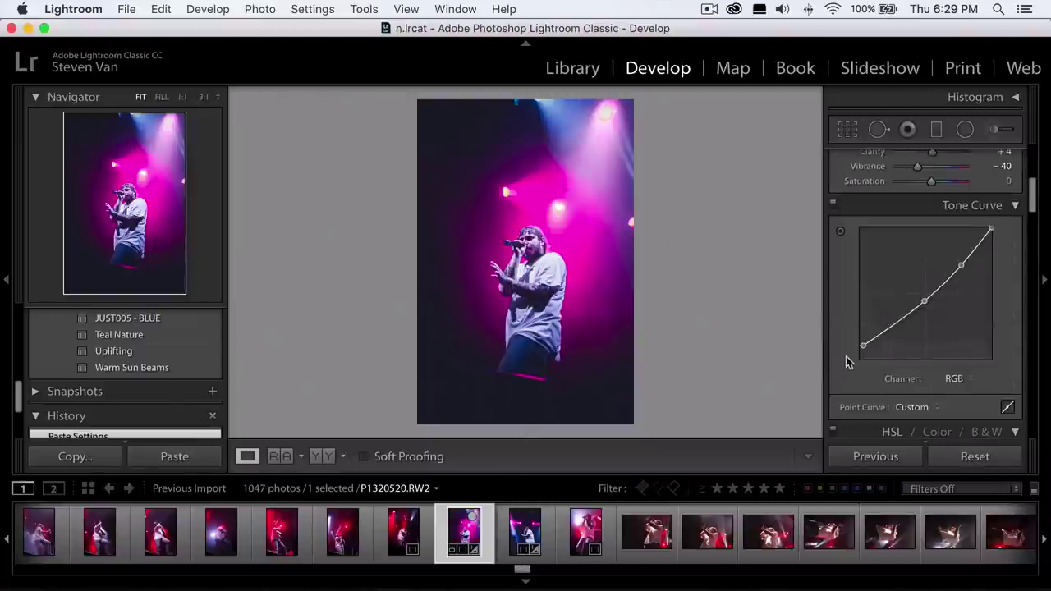
{"action": "scroll", "coordinate": [846, 362], "scroll_direction": "down", "scroll_amount": 15}
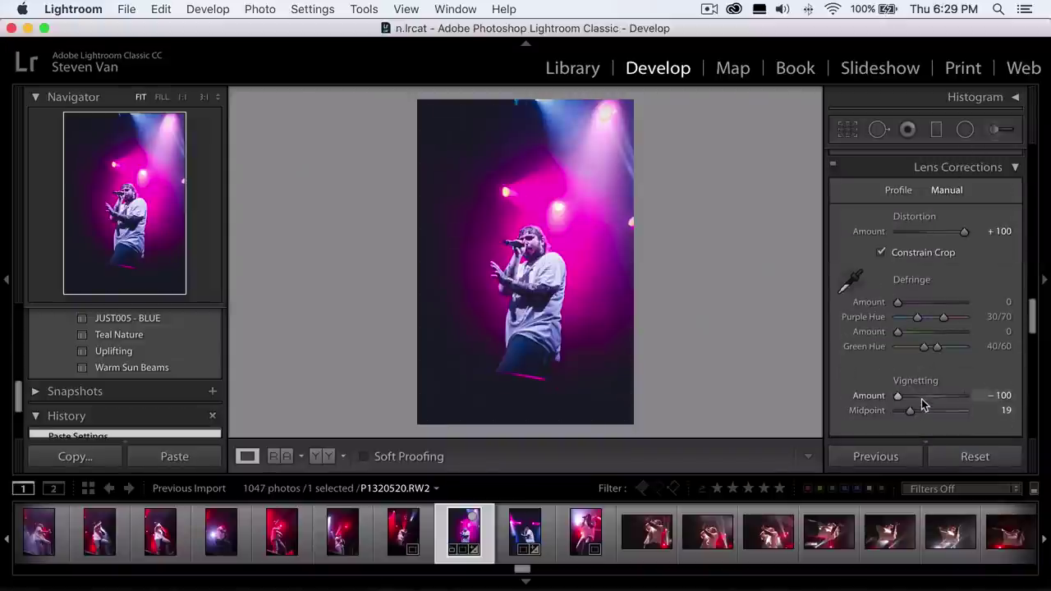
{"action": "mouse_move", "coordinate": [919, 397]}
{"action": "left_mouse_down"}
{"action": "mouse_move", "coordinate": [961, 394]}
{"action": "mouse_move", "coordinate": [910, 395]}
{"action": "left_mouse_up"}
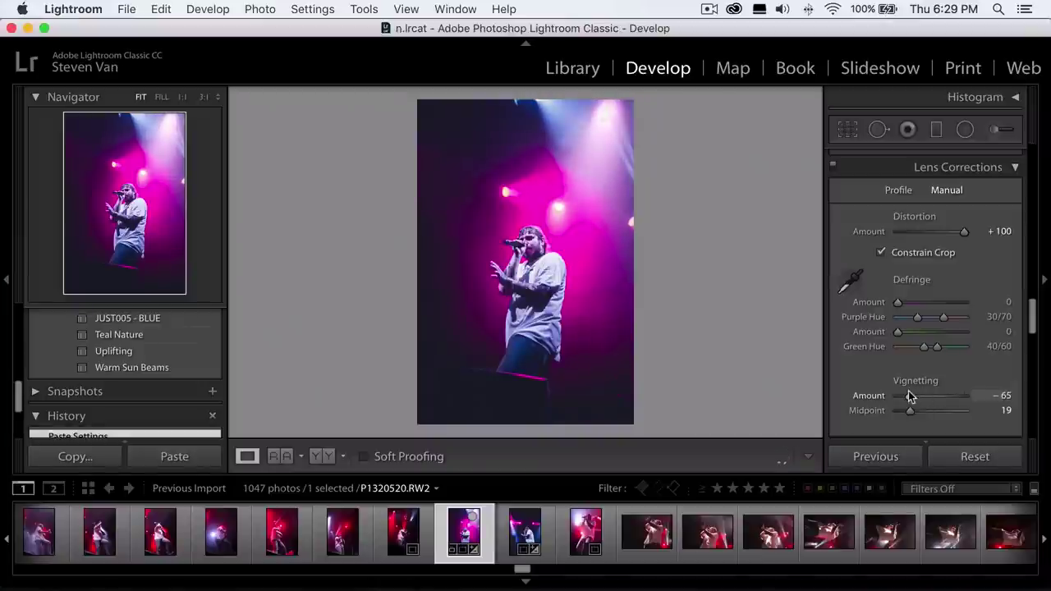
{"action": "left_click", "coordinate": [513, 532]}
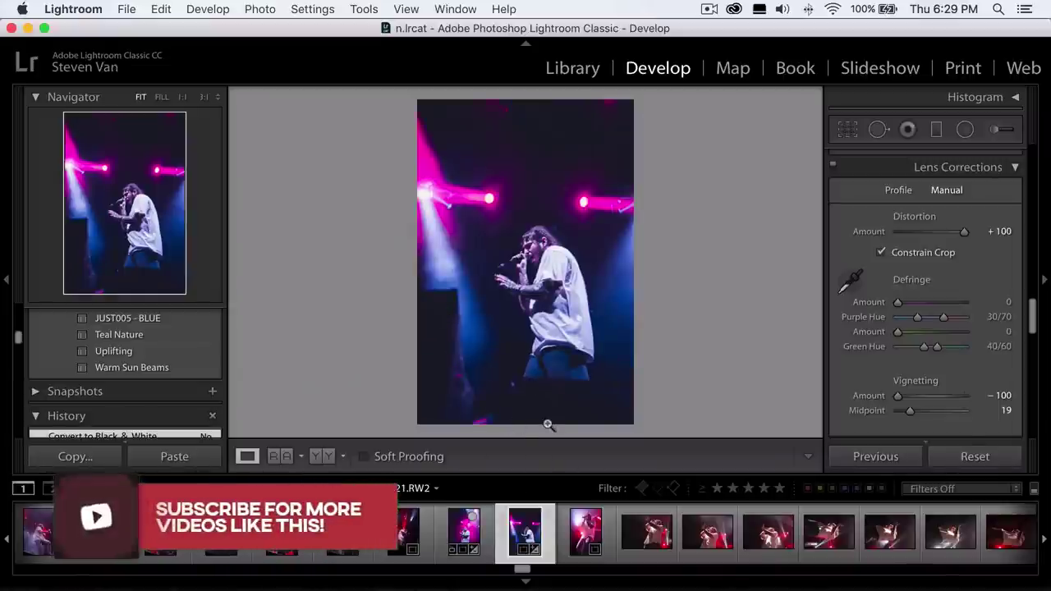
{"action": "left_click", "coordinate": [464, 532]}
{"action": "mouse_move", "coordinate": [905, 396]}
{"action": "left_mouse_down"}
{"action": "mouse_move", "coordinate": [880, 396]}
{"action": "mouse_move", "coordinate": [958, 395]}
{"action": "mouse_move", "coordinate": [920, 395]}
{"action": "left_mouse_up"}
{"action": "scroll", "coordinate": [893, 349], "scroll_direction": "up", "scroll_amount": 1}
{"action": "scroll", "coordinate": [893, 349], "scroll_direction": "up", "scroll_amount": 2}
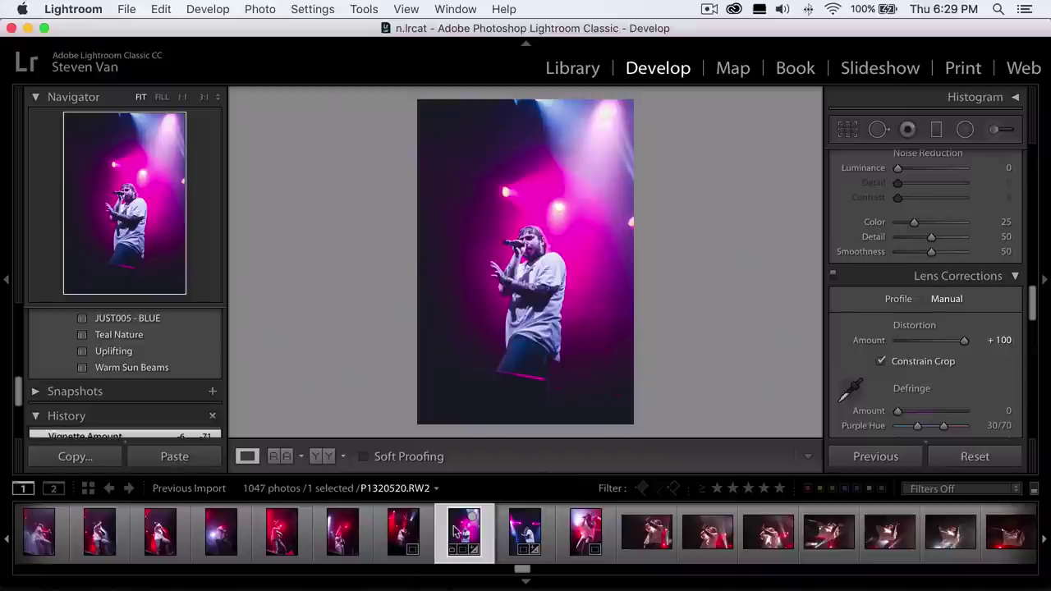
- Paste the copied develop settings onto P1320519.RW2 and review its basic tone values
{"action": "key", "text": "Left"}
{"action": "left_click", "coordinate": [205, 456]}
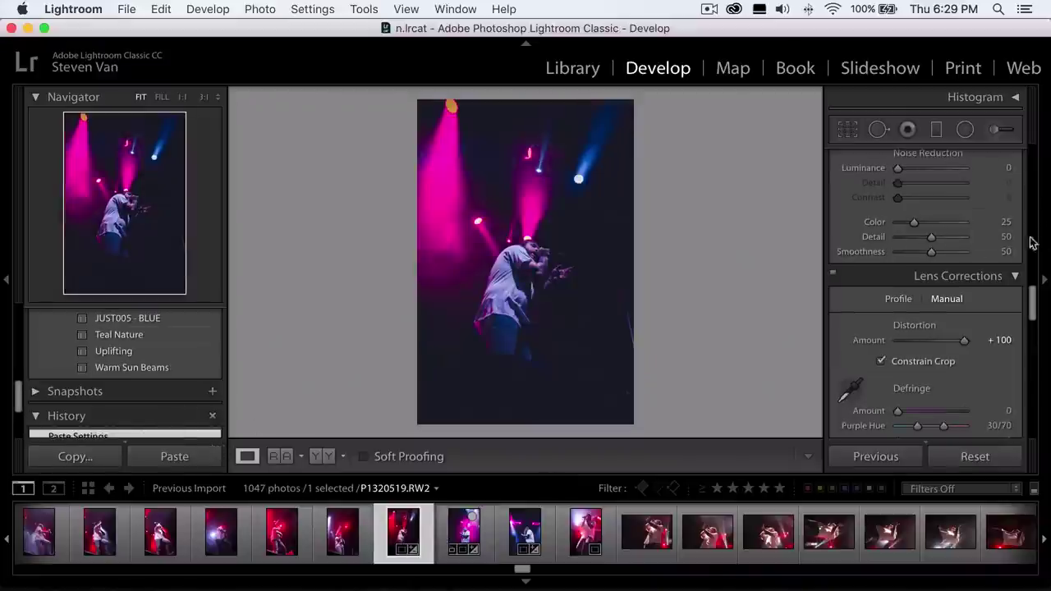
{"action": "scroll", "coordinate": [907, 308], "scroll_direction": "up", "scroll_amount": 5}
{"action": "scroll", "coordinate": [907, 308], "scroll_direction": "up", "scroll_amount": 10}
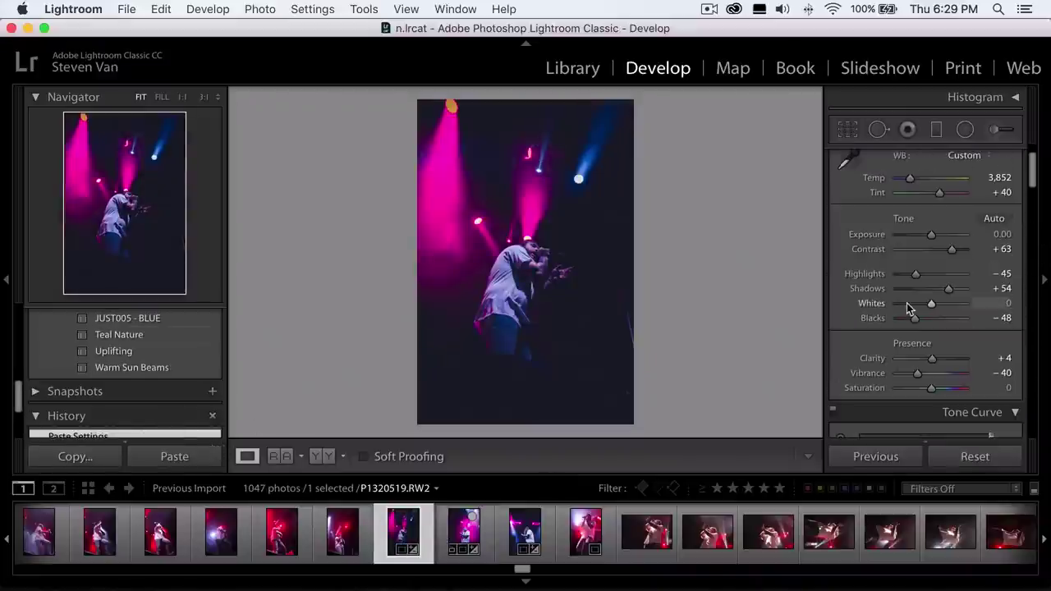
- Paste the copied develop settings onto P1320518.RW2 and raise its highlights to +16
{"action": "key", "text": "Left"}
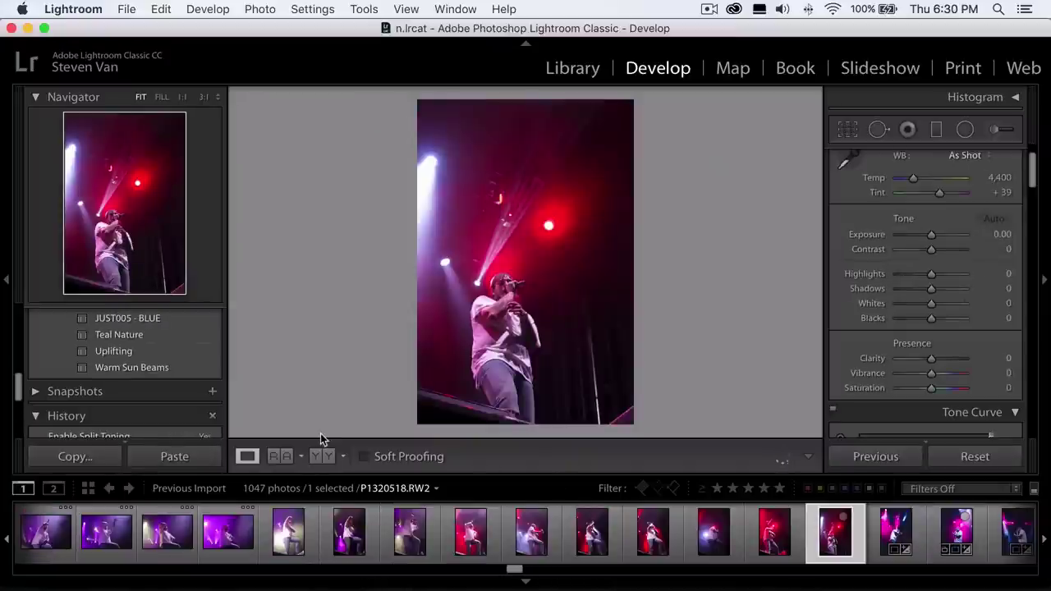
{"action": "left_click", "coordinate": [205, 454]}
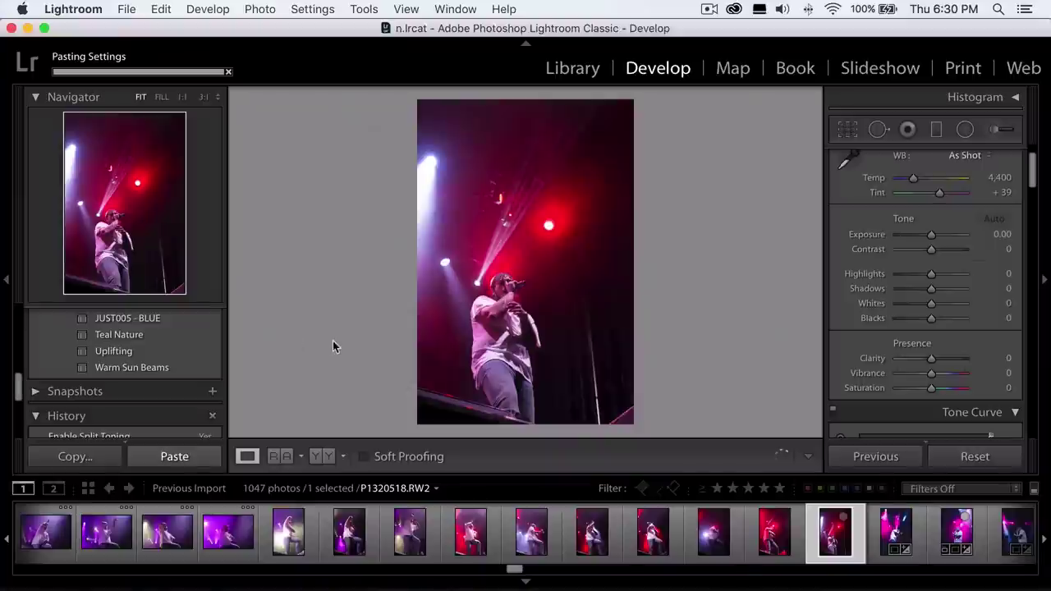
{"action": "left_click", "coordinate": [930, 273]}
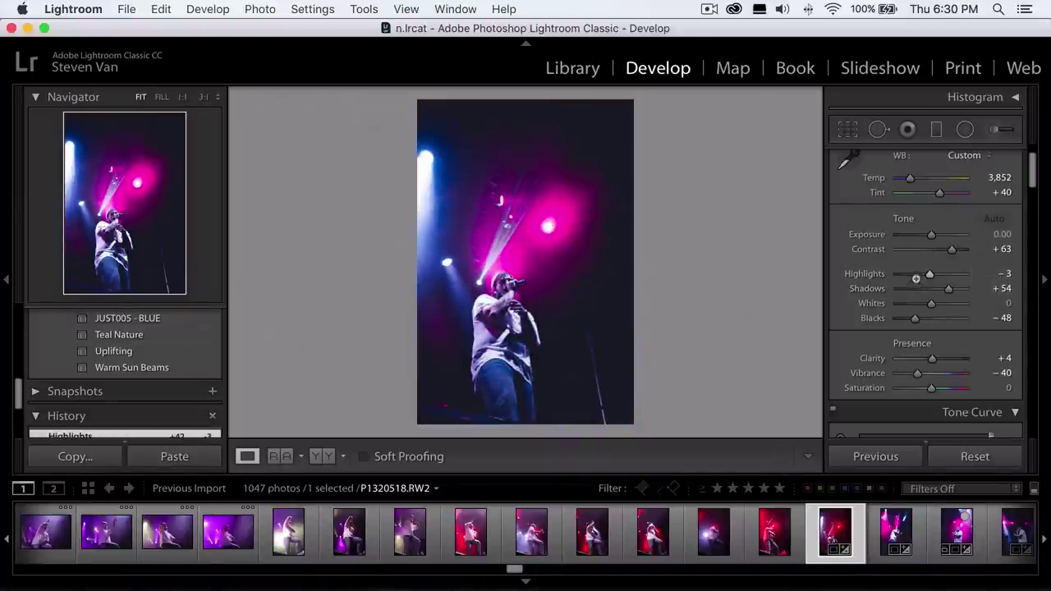
{"action": "left_click_drag", "start_coordinate": [927, 274], "coordinate": [936, 275]}
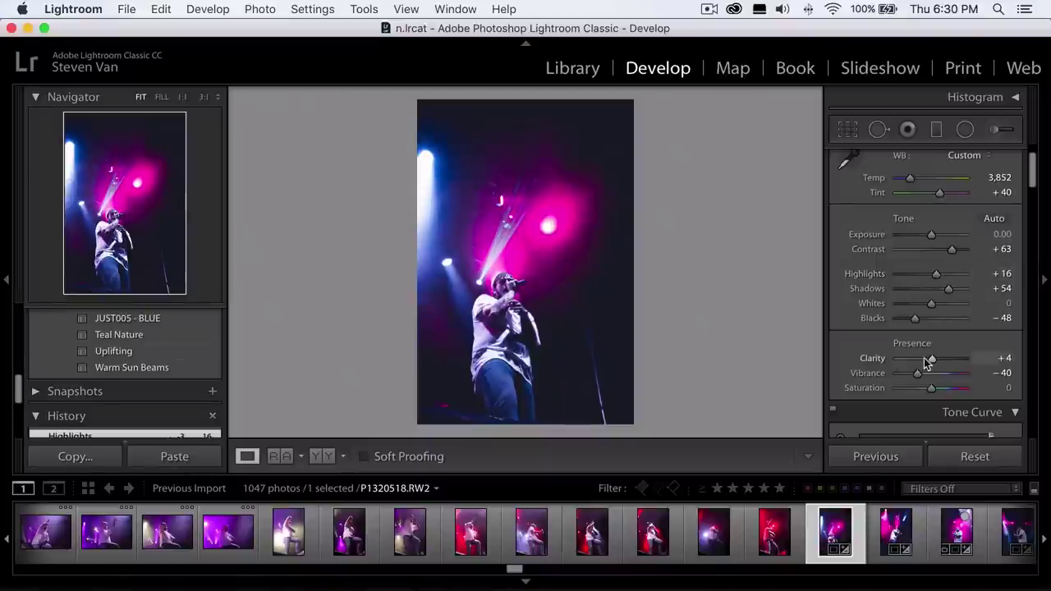
- Lower the clarity of P1320518.RW2 and set the clarity of P1320520.RW2 to −56
{"action": "left_click_drag", "start_coordinate": [927, 362], "coordinate": [922, 362]}
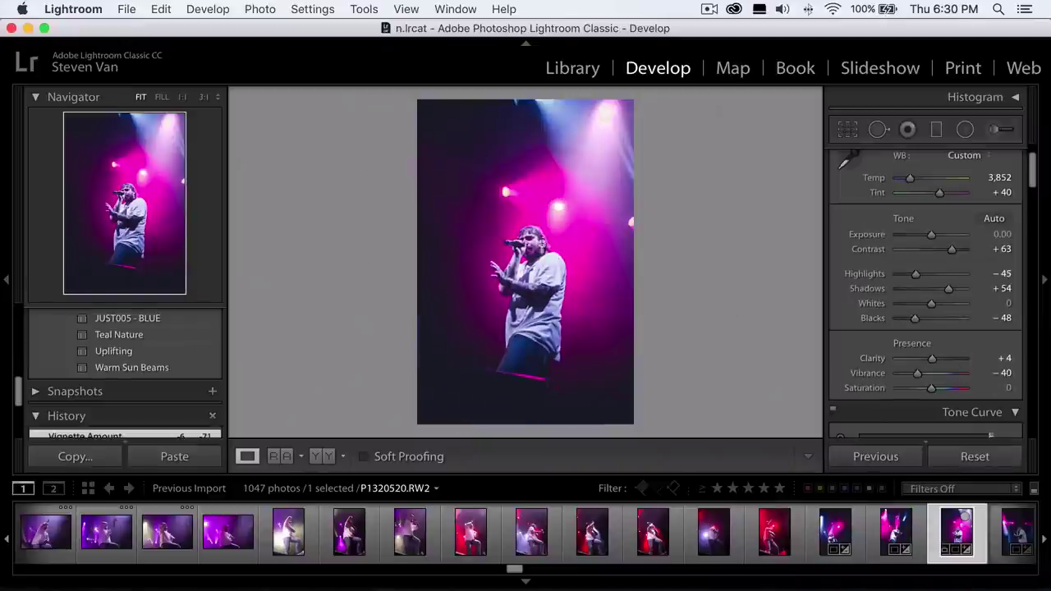
{"action": "left_click_drag", "start_coordinate": [969, 364], "coordinate": [850, 345]}
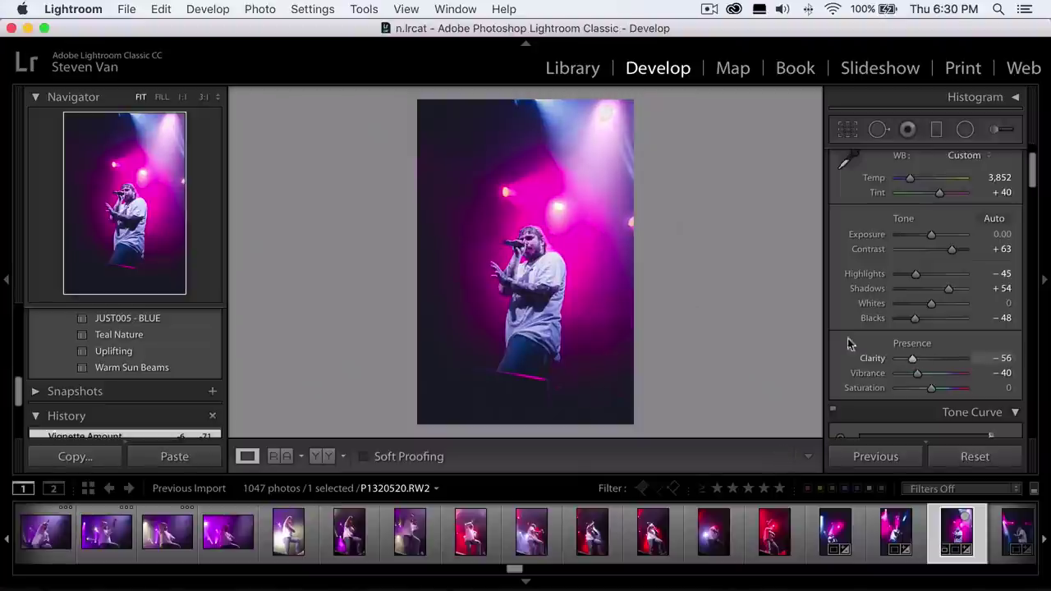